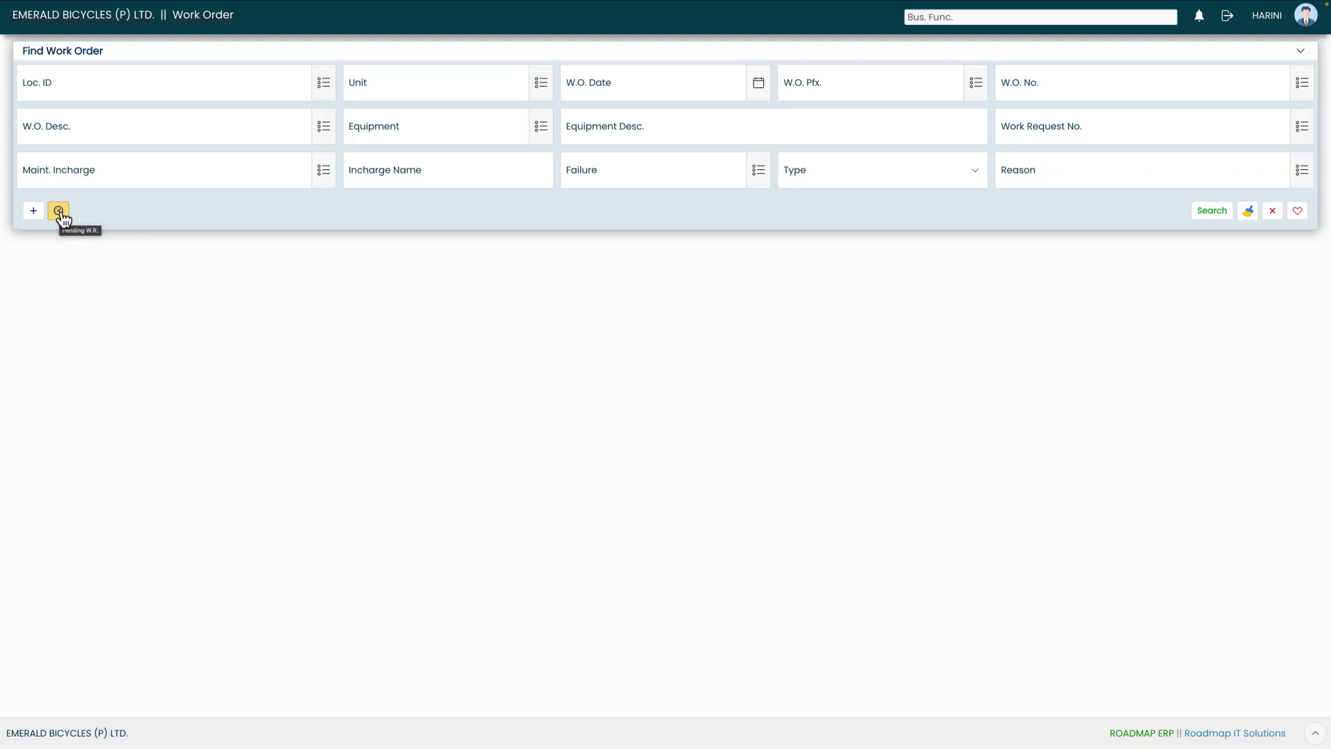
Create a work order dated 08-11-2025 from the pending work request REQ 2 for CYCLE TOOL 2
click(61, 214)
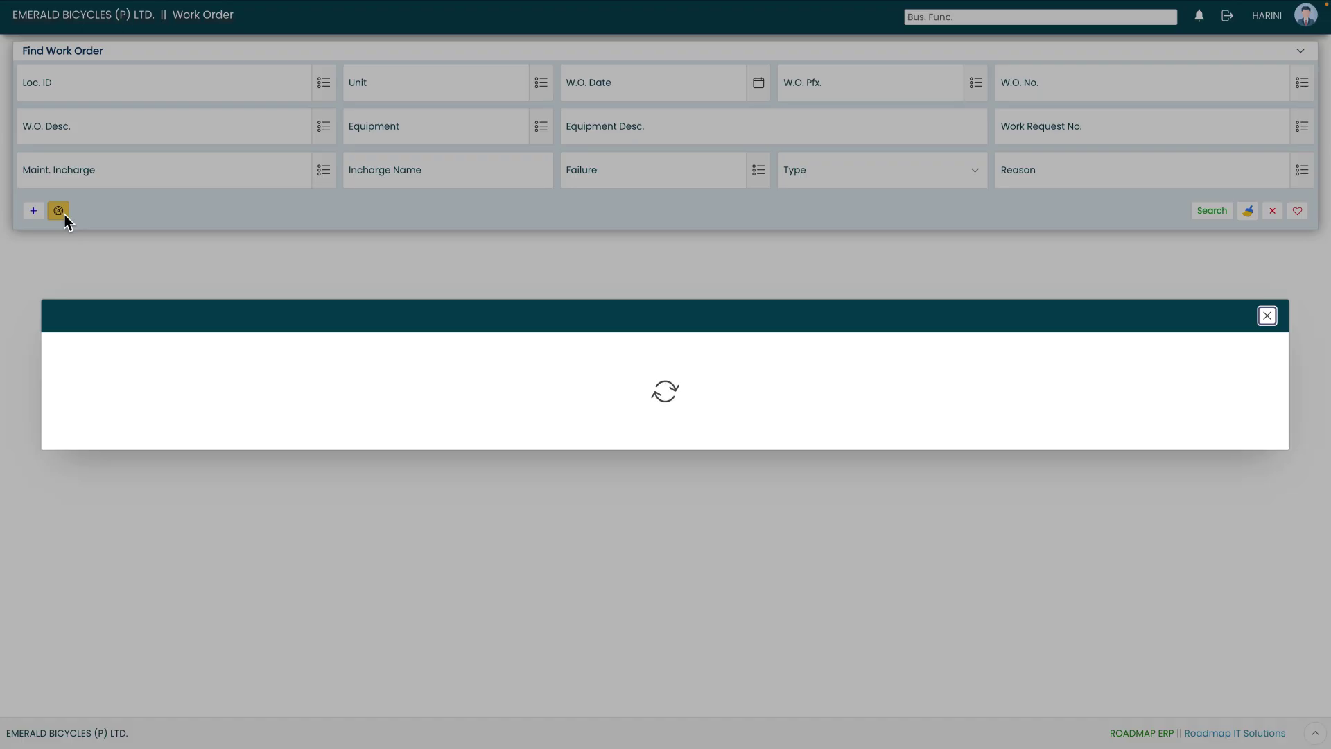
drag(360, 448, 439, 447)
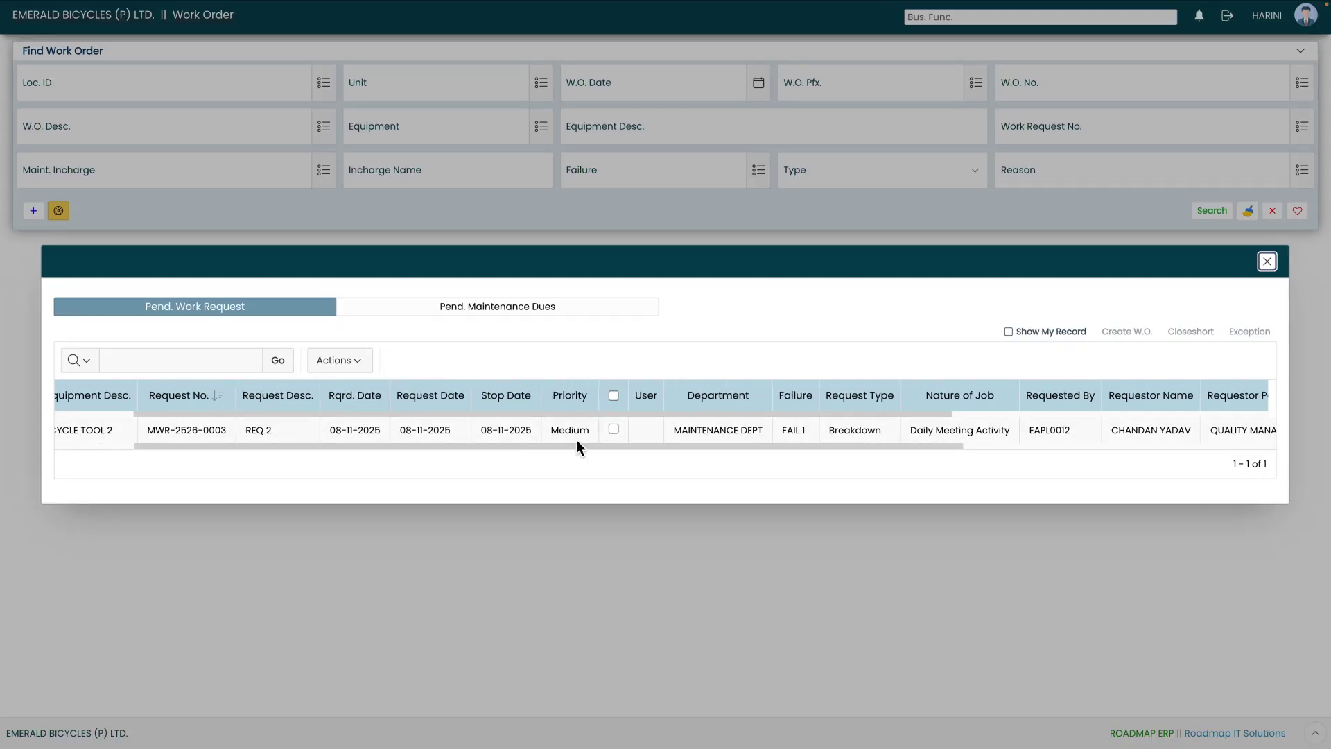
click(613, 429)
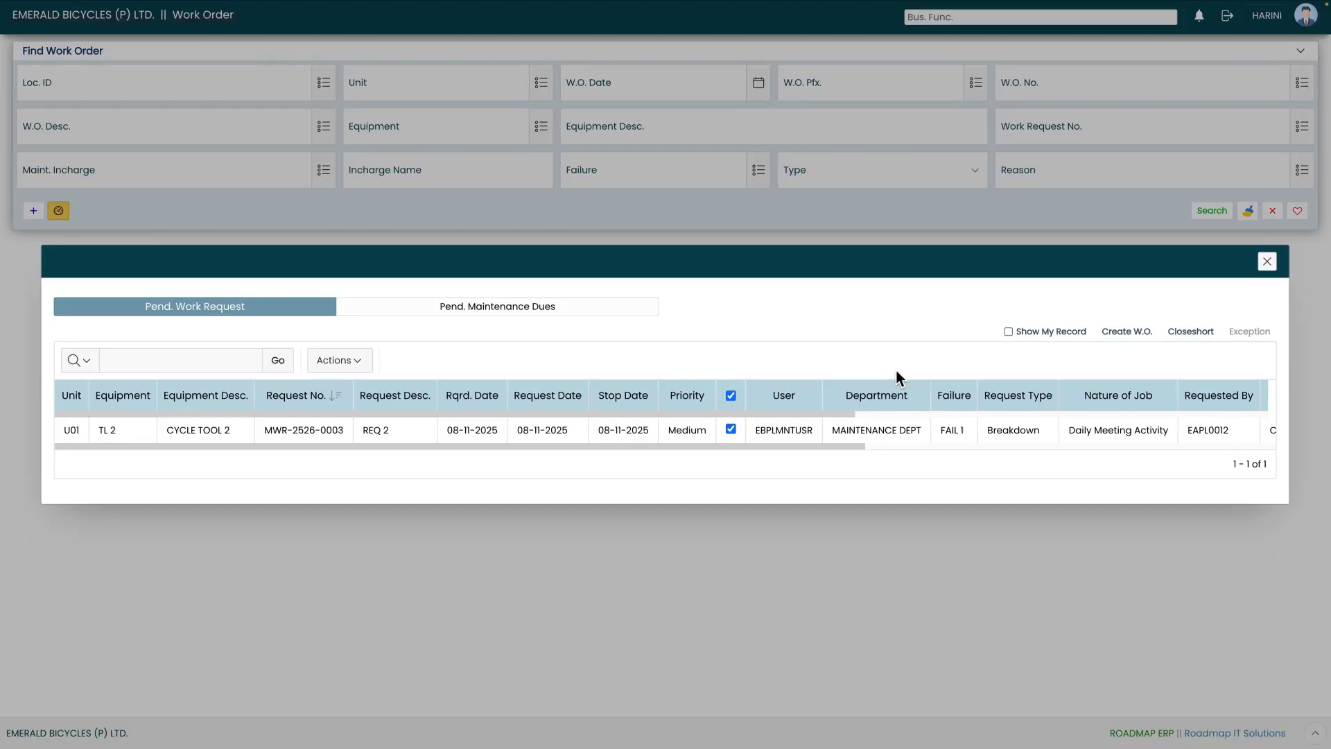
click(1123, 333)
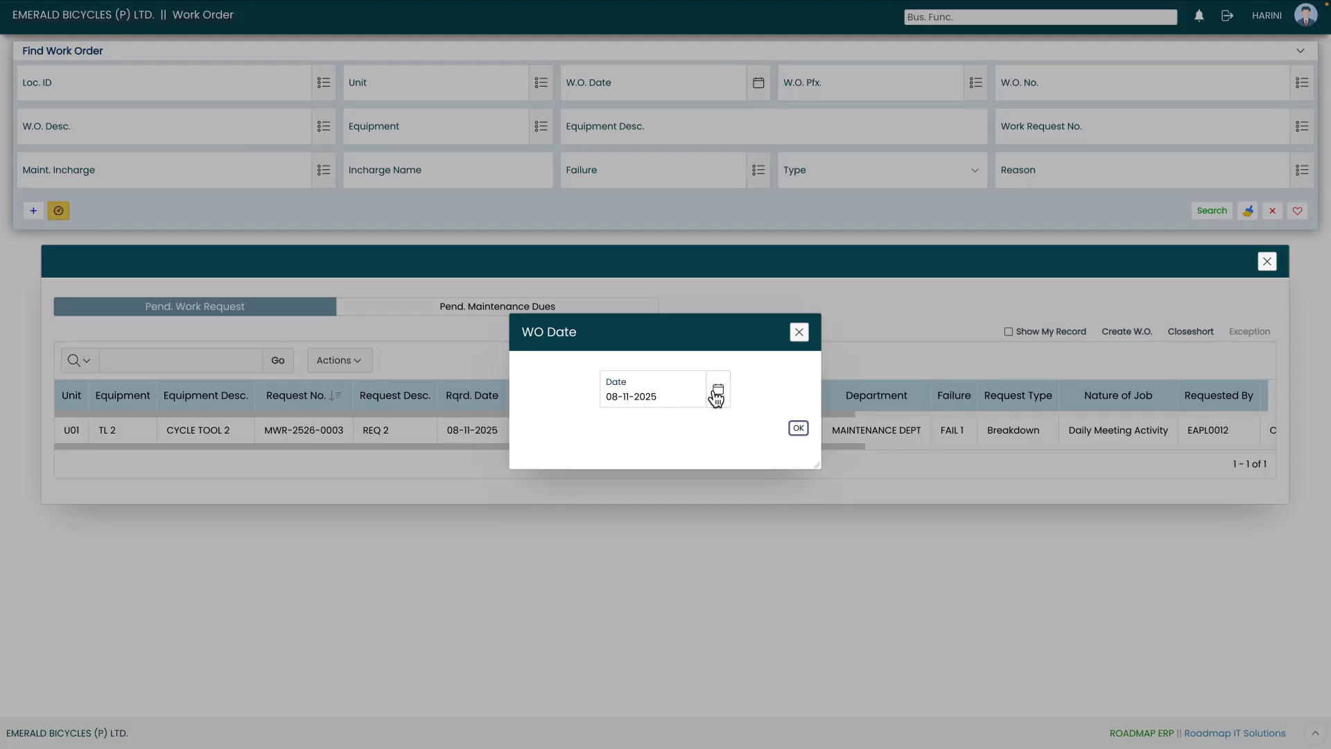
click(798, 428)
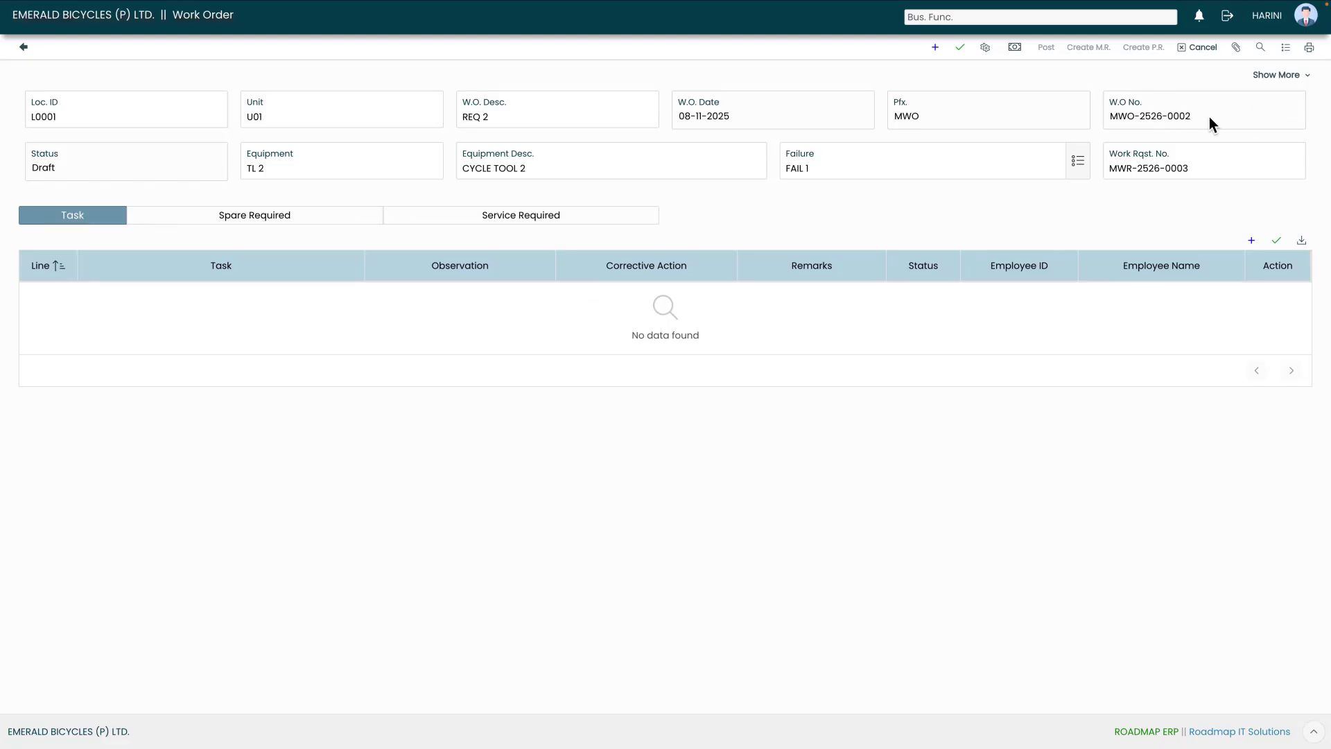
Expand the work order header and set the maintenance in-charge to INCHARGE 1 and the reason to CHAINSLIP
click(1275, 75)
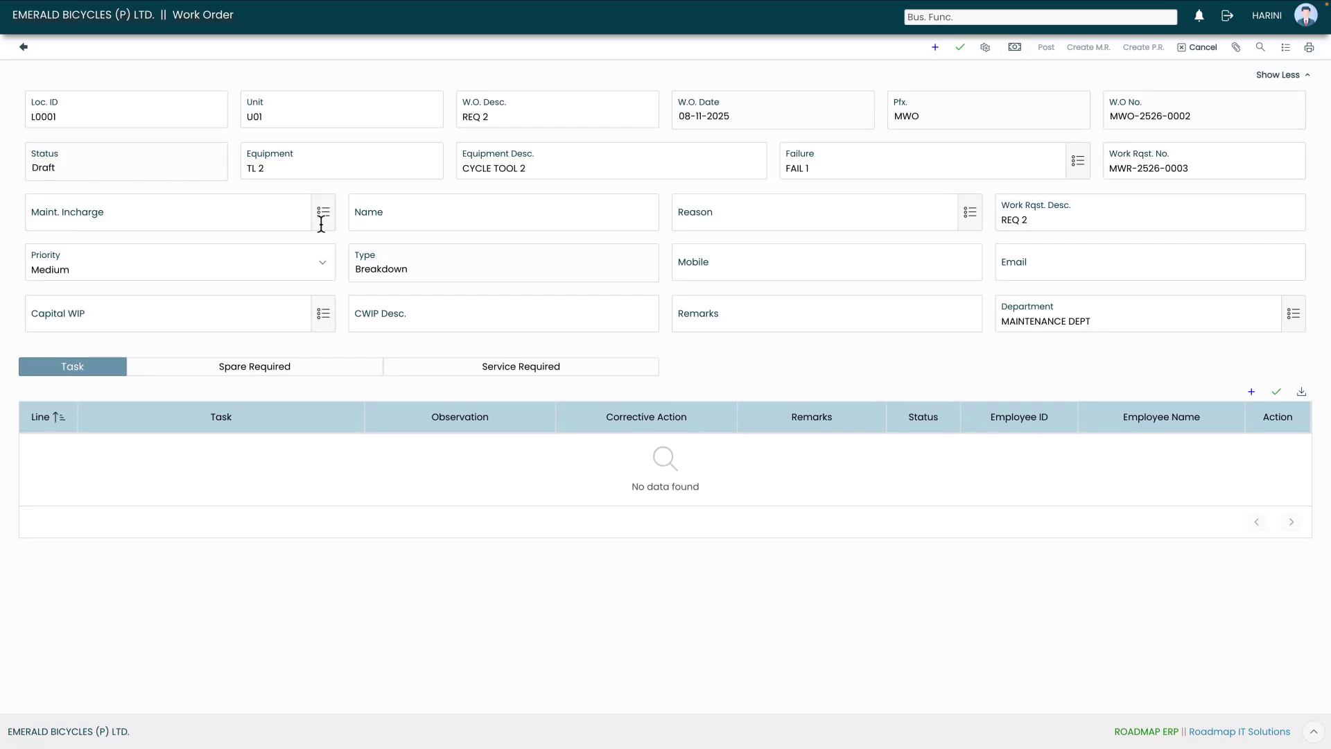
click(322, 220)
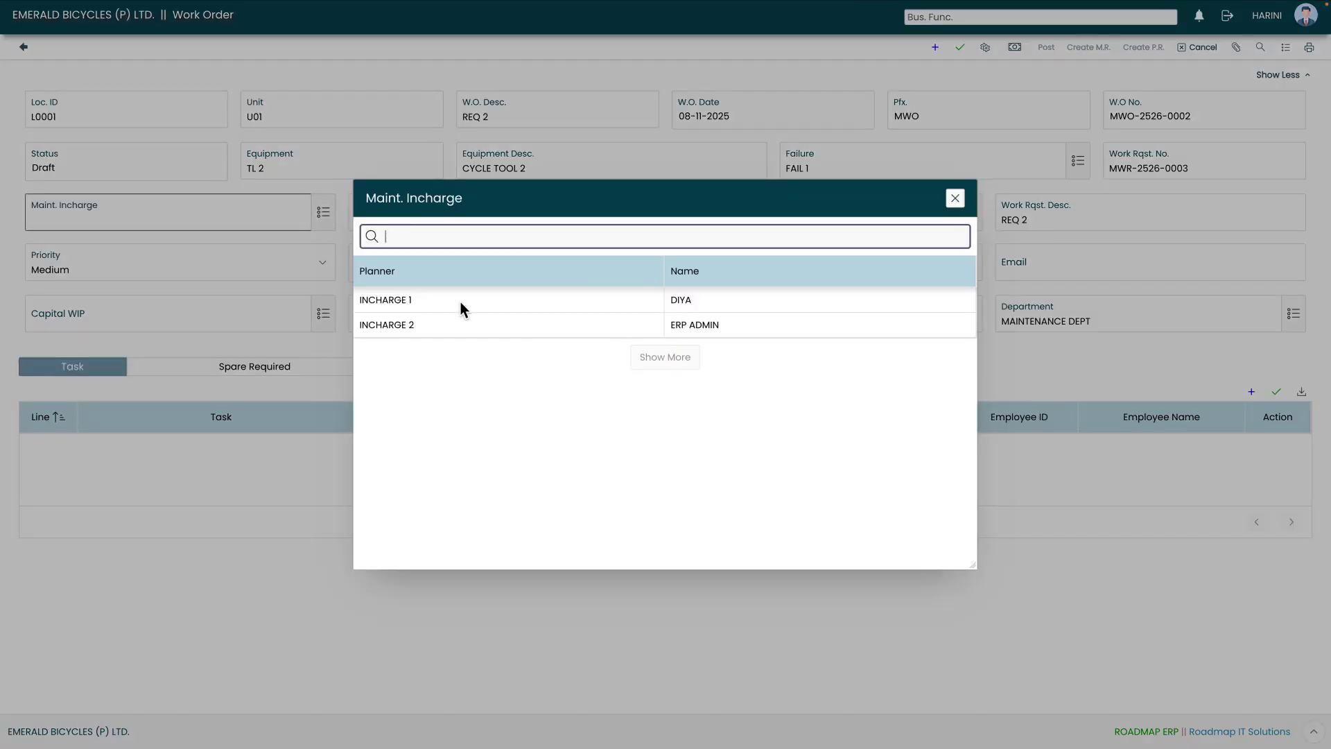
click(461, 299)
click(294, 236)
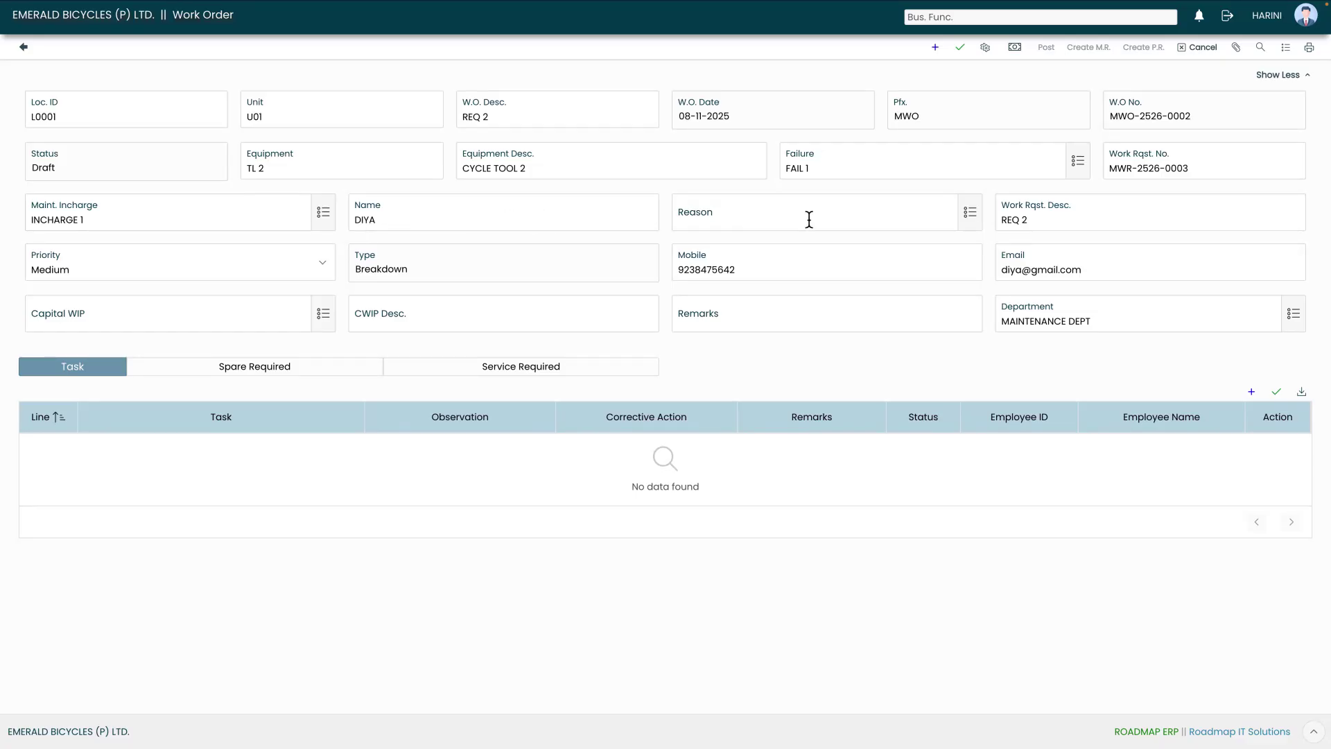
click(969, 216)
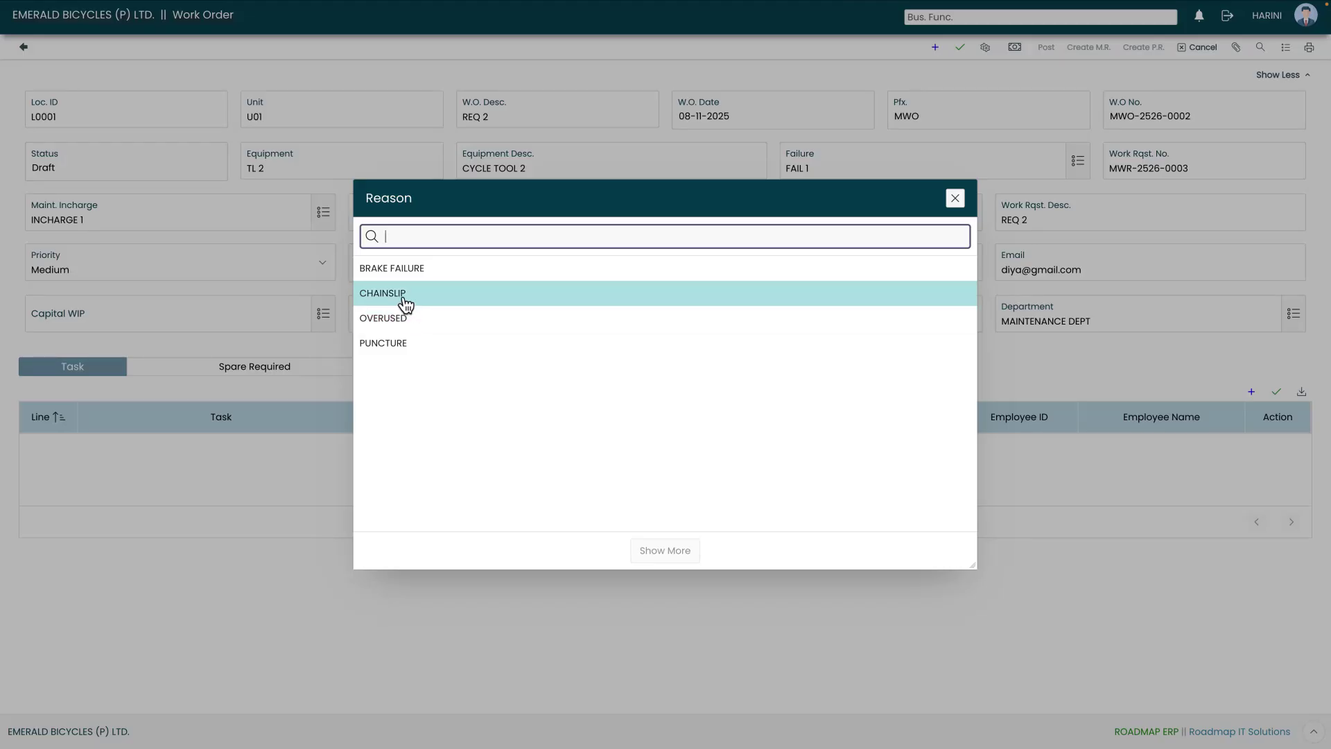
click(405, 298)
Enter "work request" as the work order header remarks and check the list of available departments
click(328, 317)
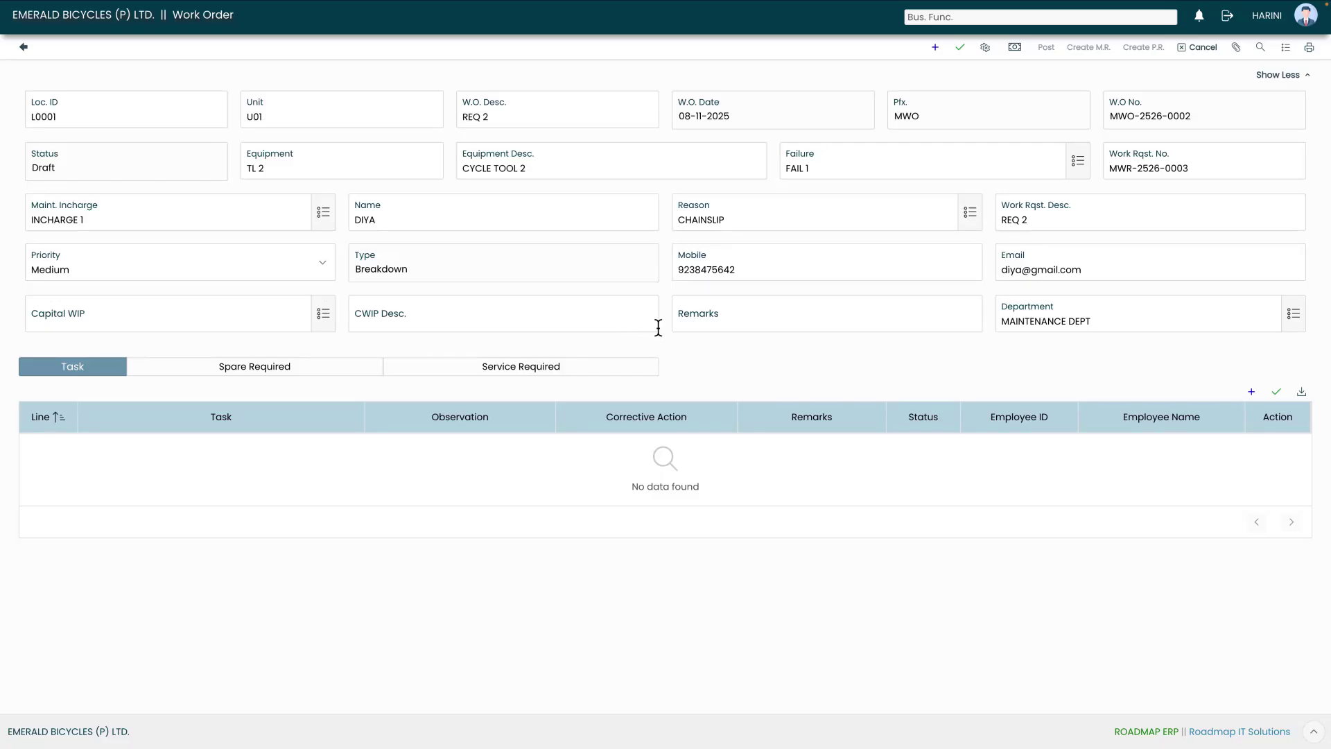
click(742, 324)
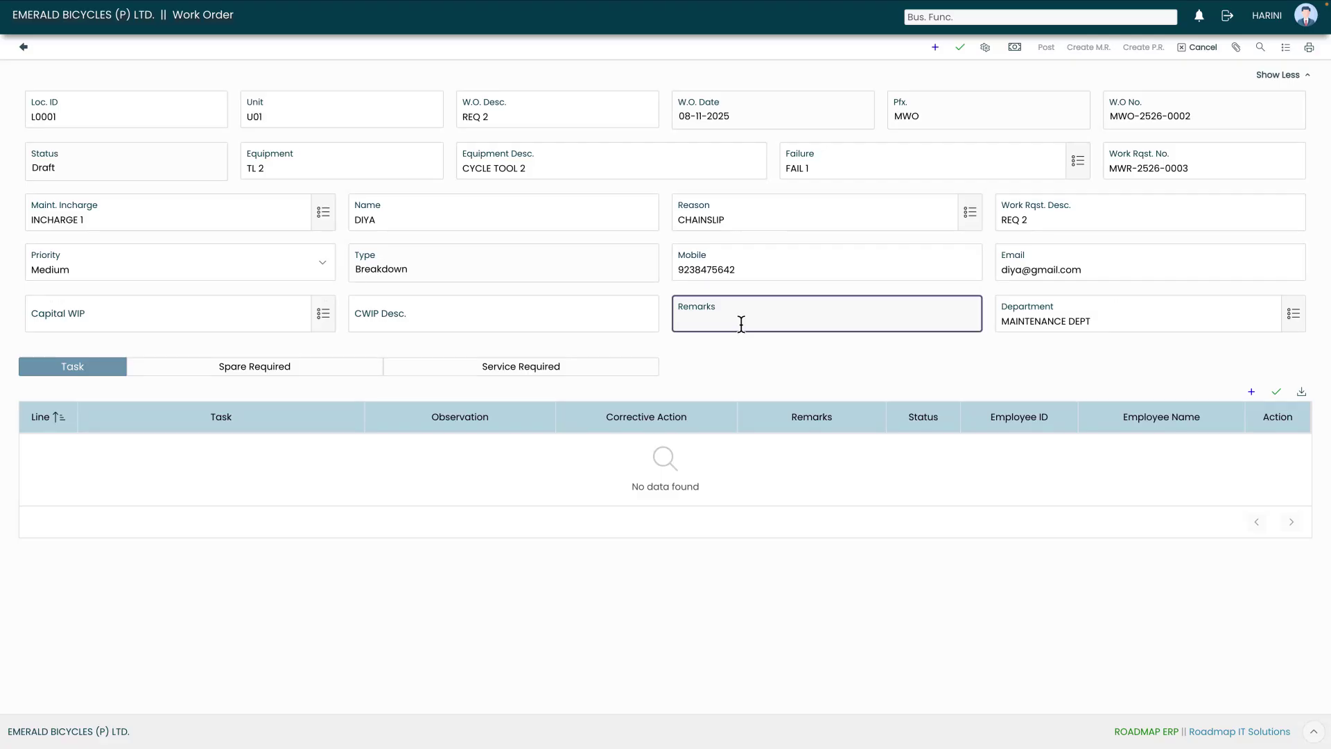
text(N)
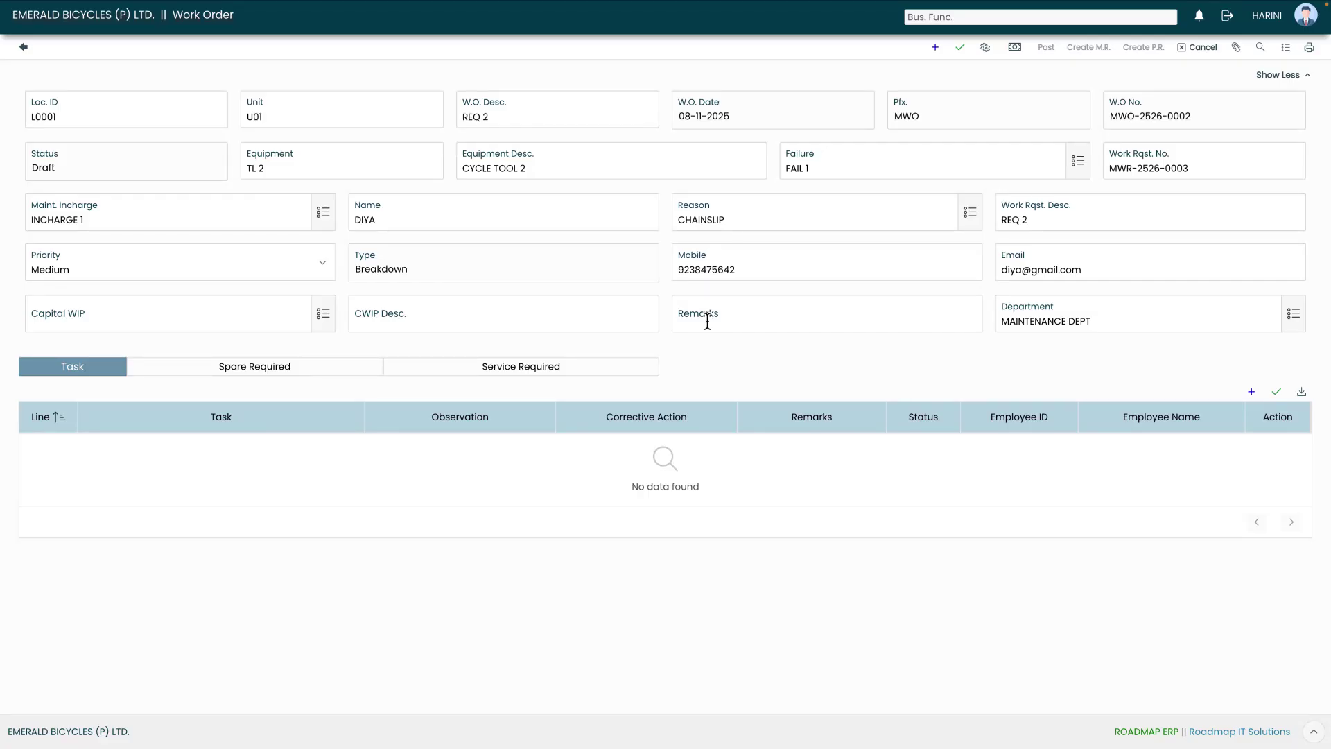
click(708, 321)
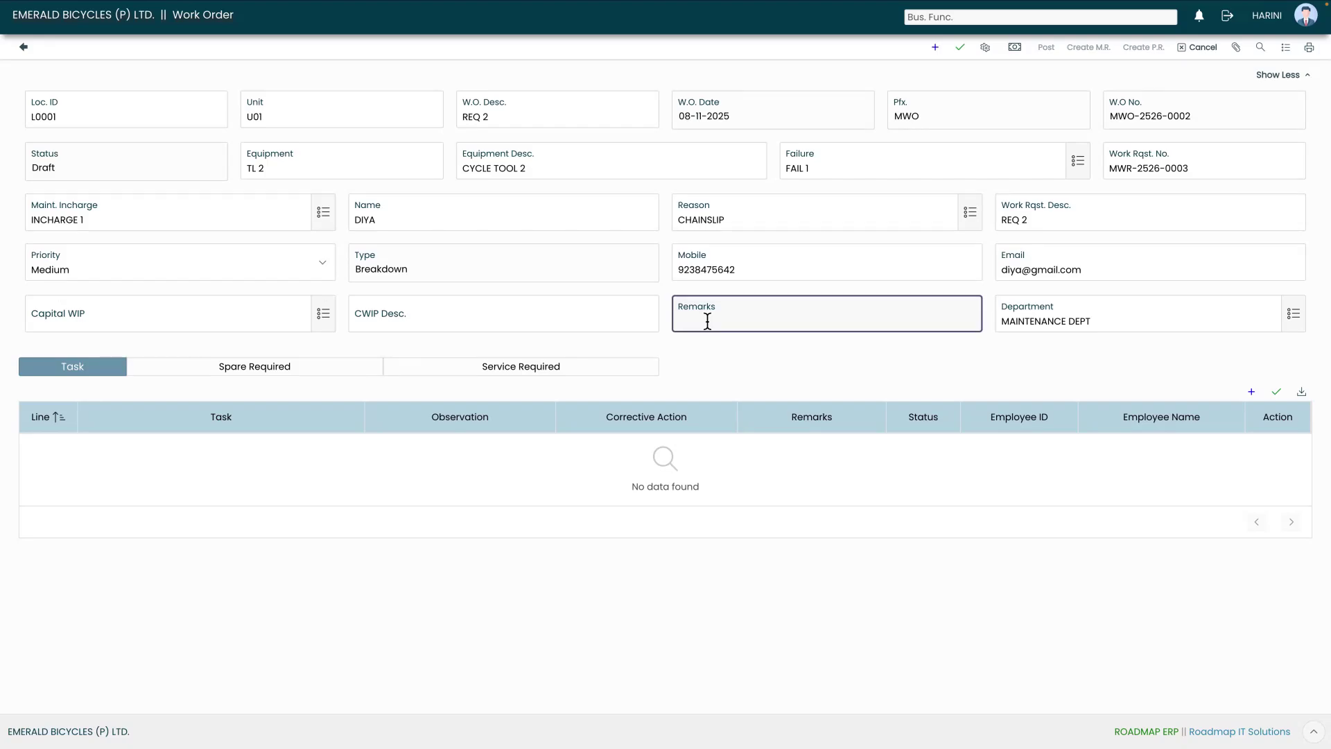
text(work request)
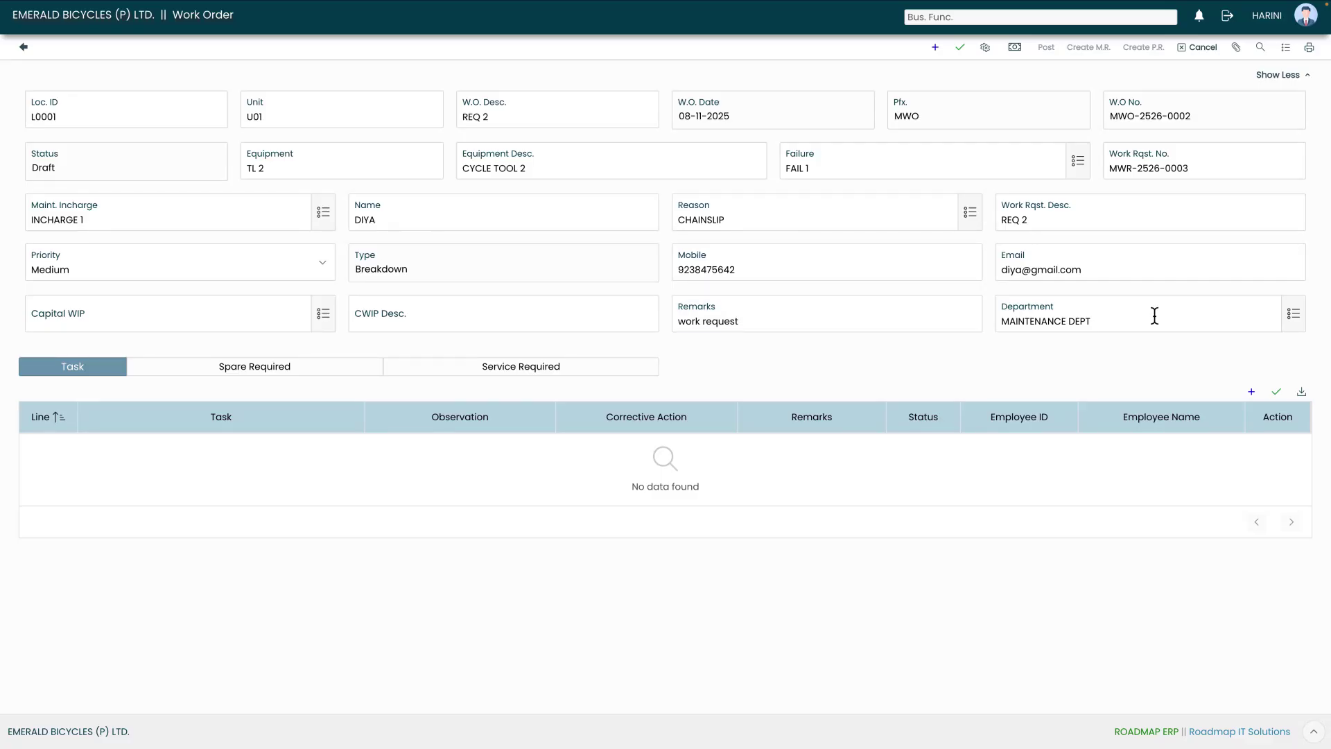
click(1296, 314)
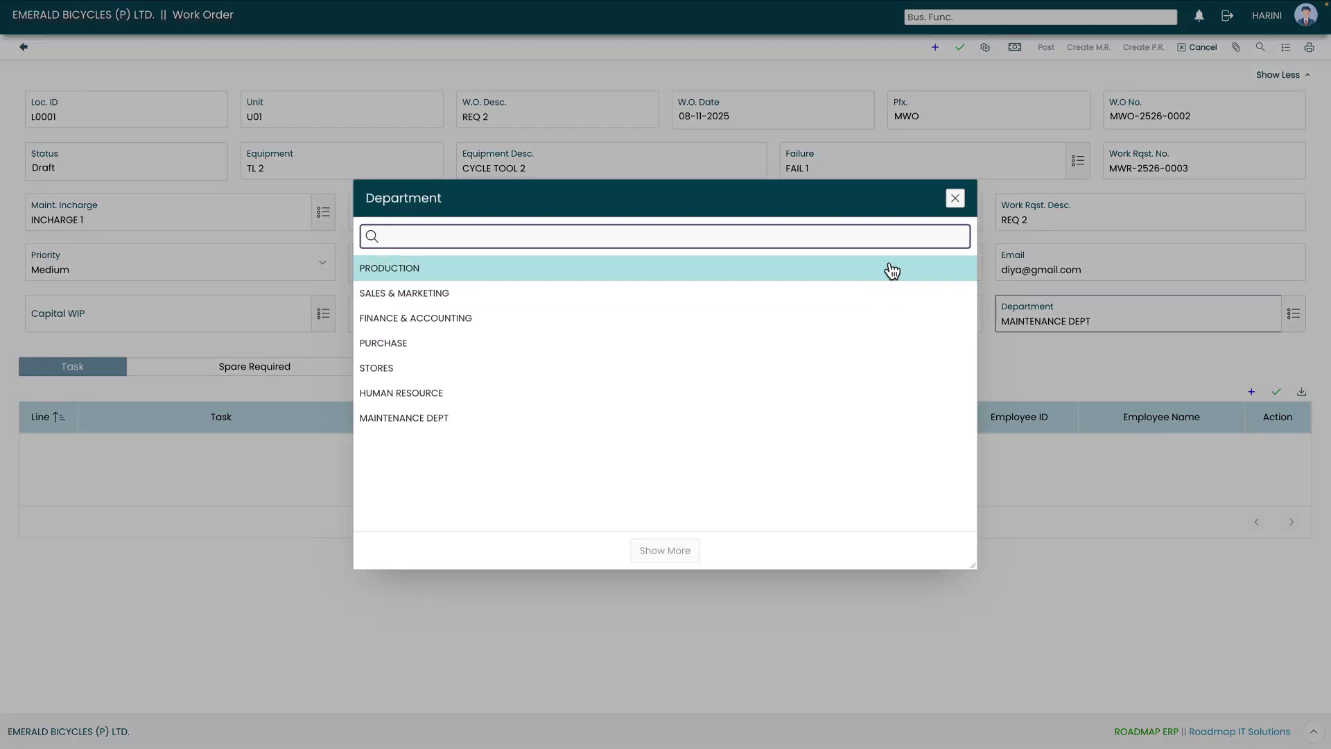
click(956, 199)
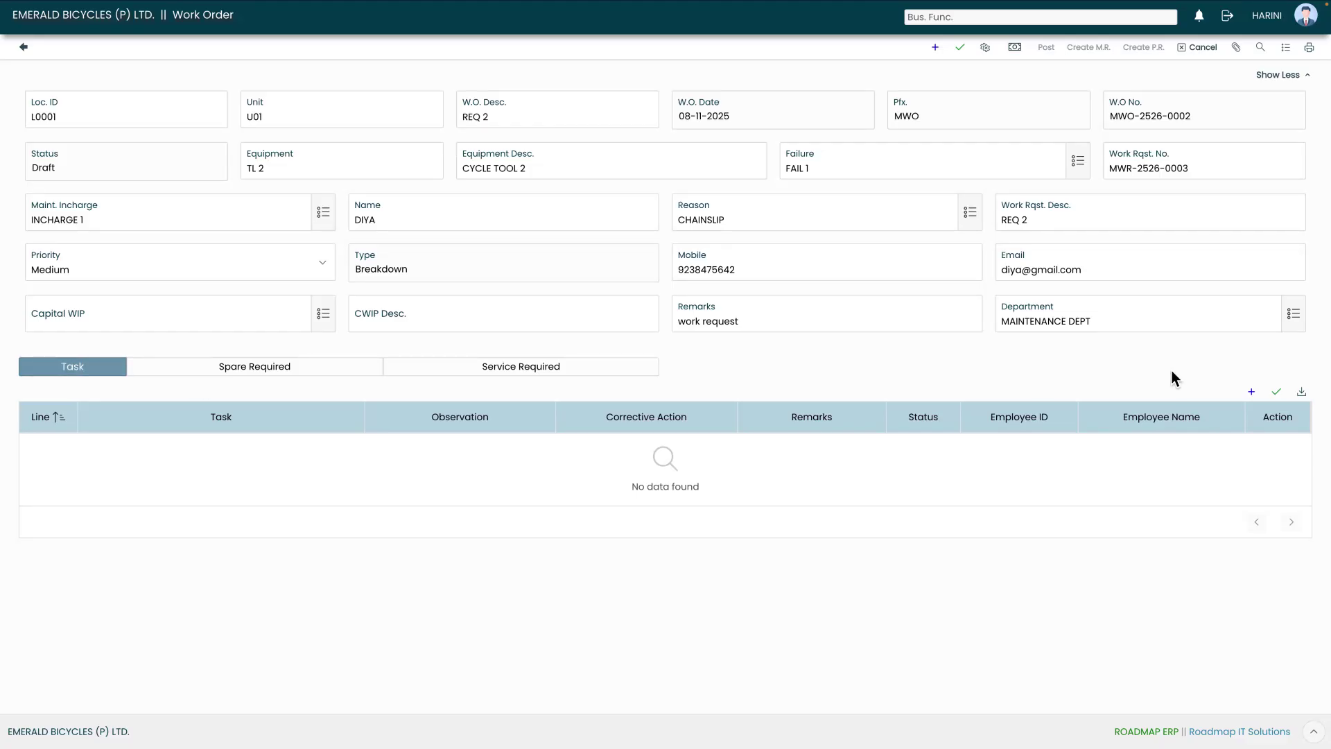
Add a task line to the work order and choose GENERAL SERVICE as its task
click(1251, 392)
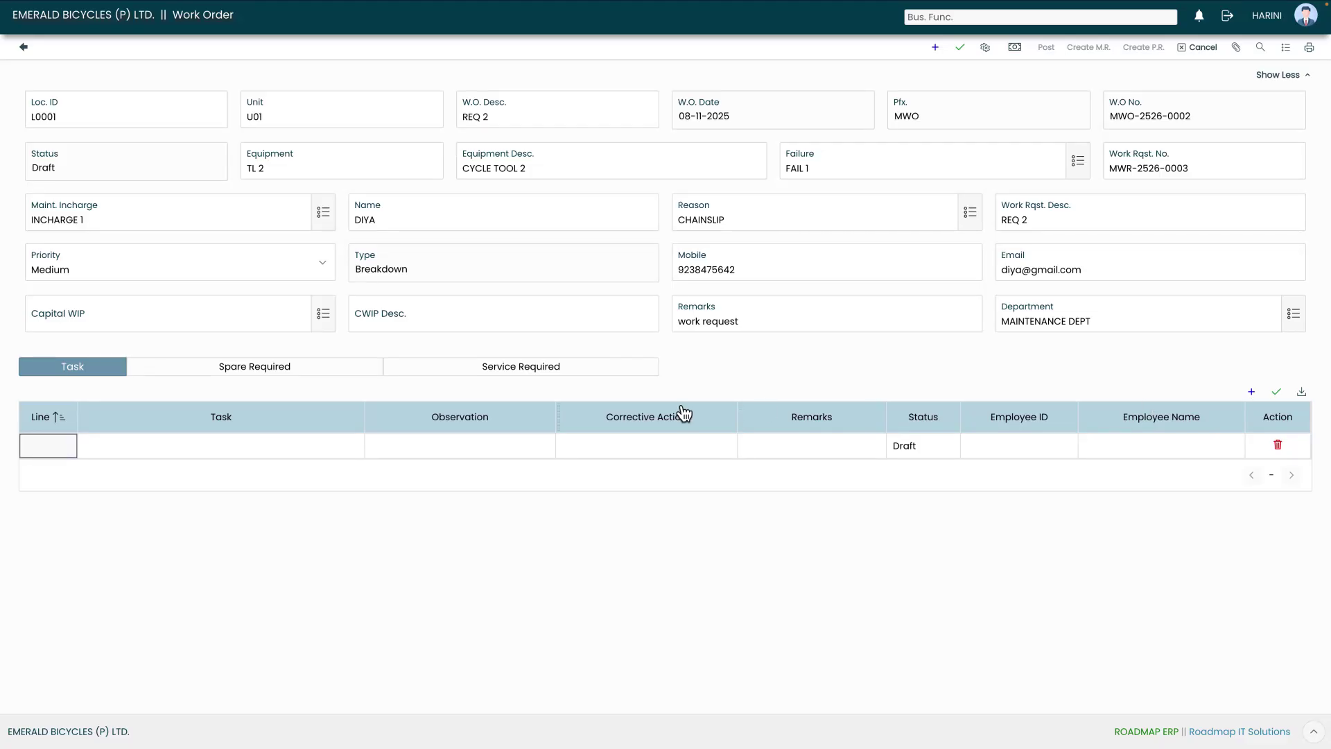
click(319, 447)
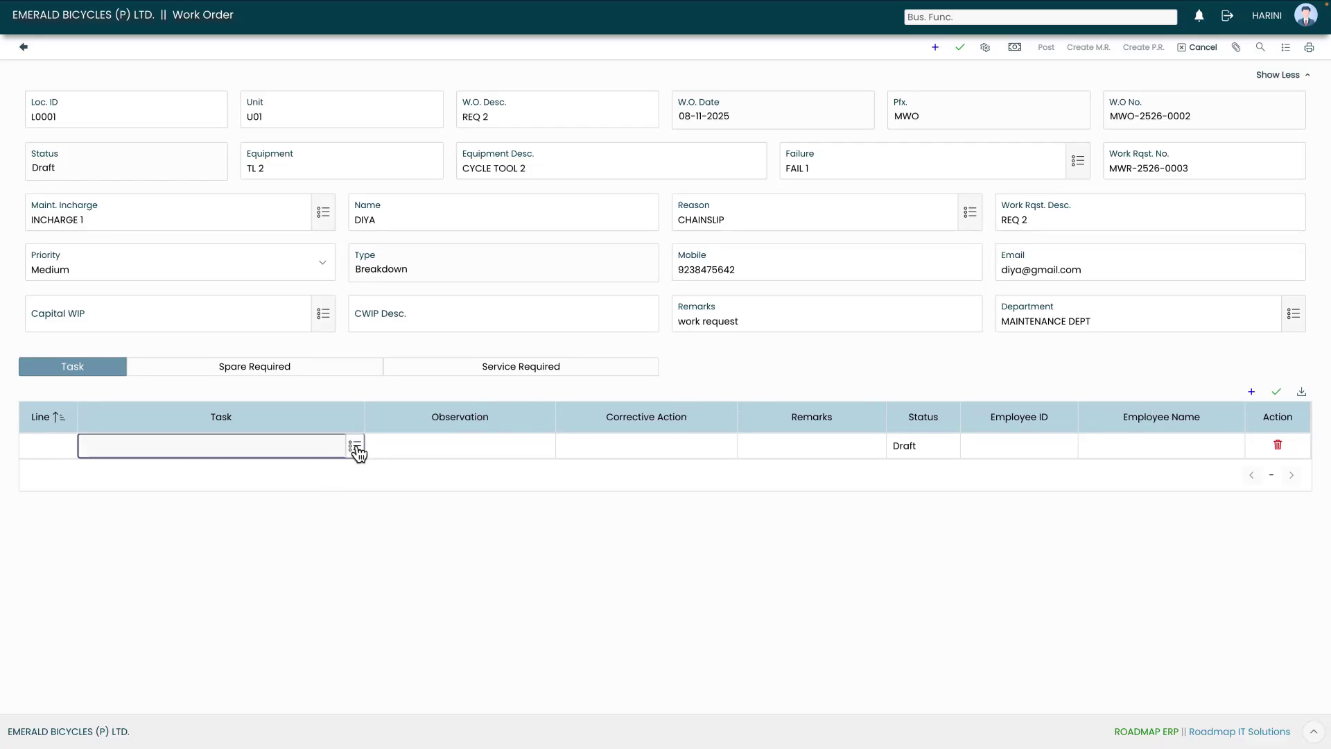
click(350, 446)
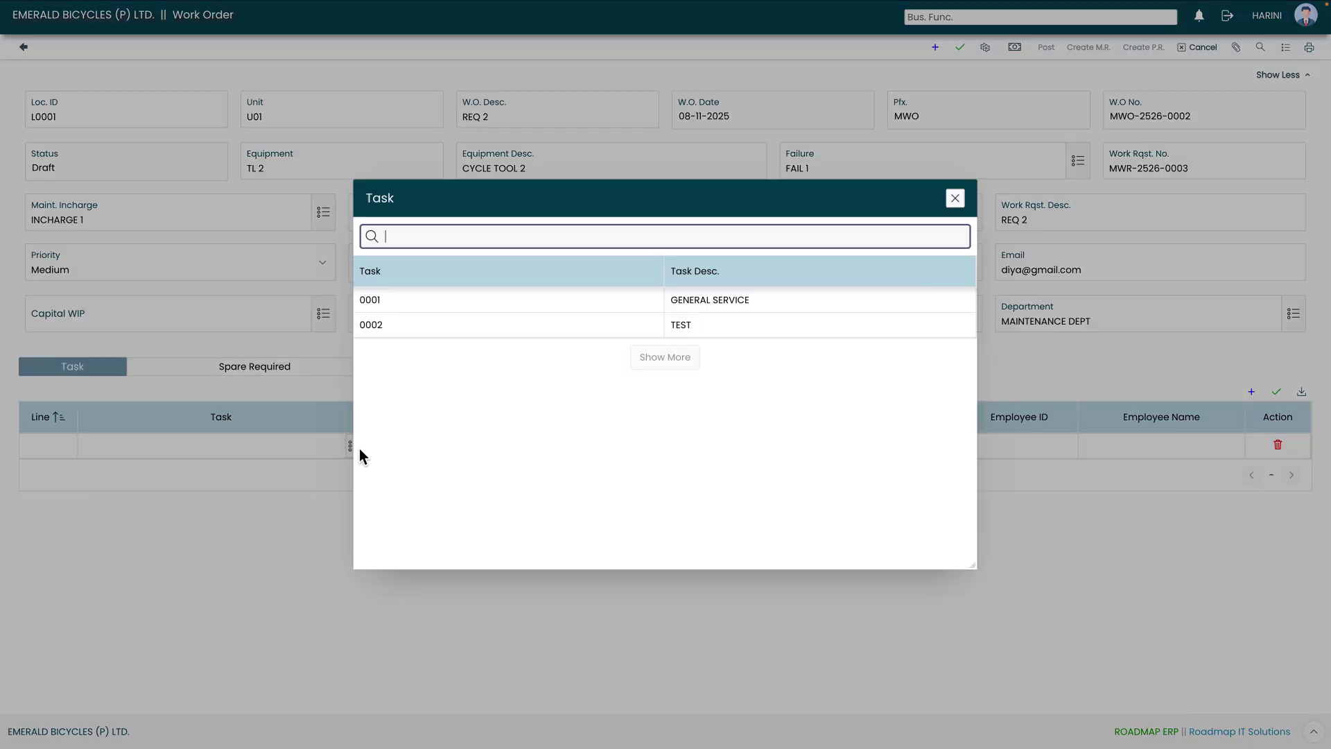
click(543, 307)
Fill in the task line with observation OVERUSED, corrective action REPLACING CHAIN and remarks CORRECTED
click(536, 451)
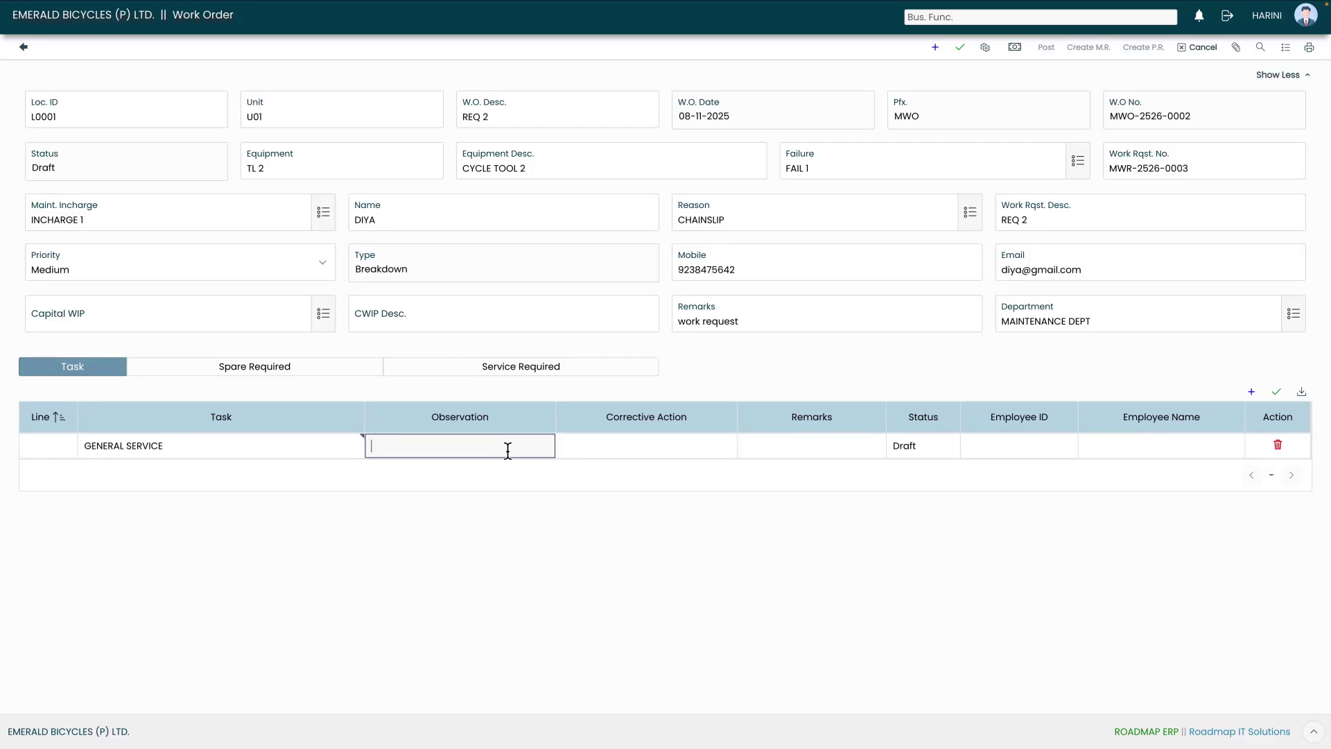
text(OVERUSED)
click(592, 449)
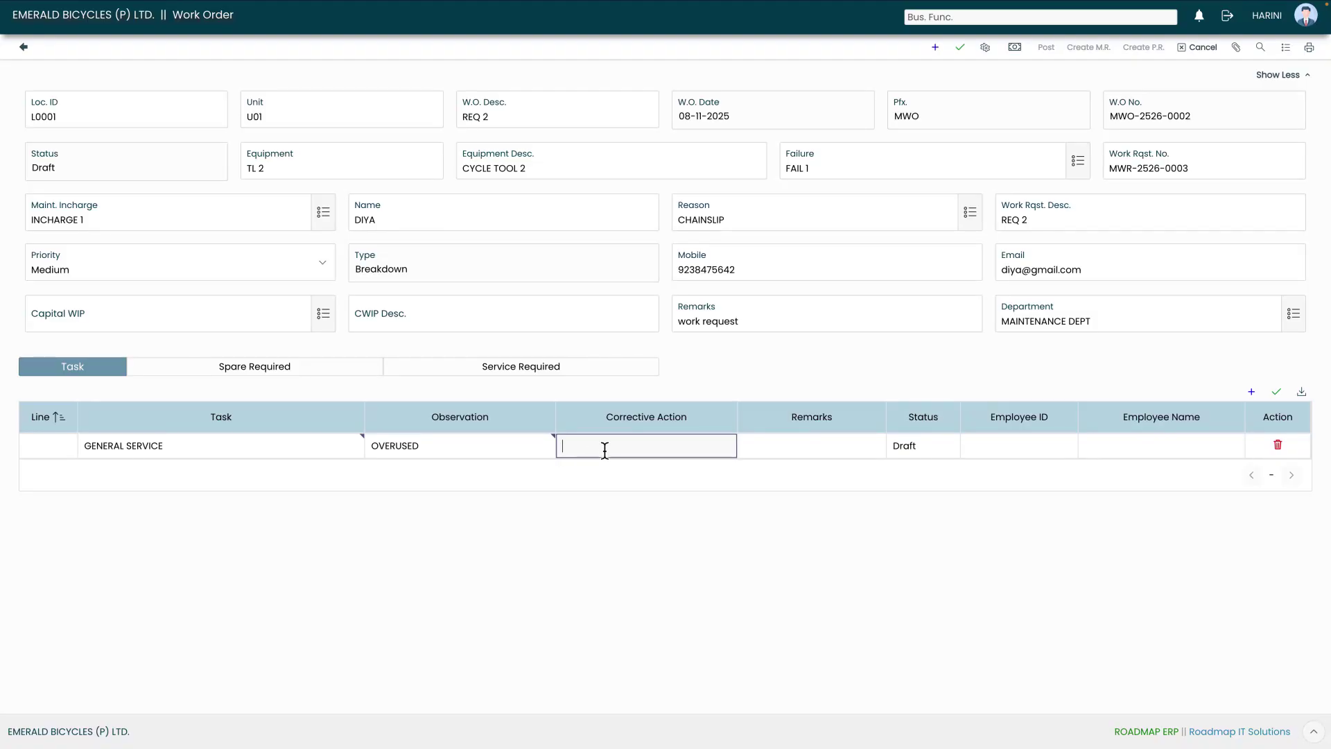
text(RE)
text(PLACE)
text(D)
text(ING )
text(CHAIN)
click(782, 452)
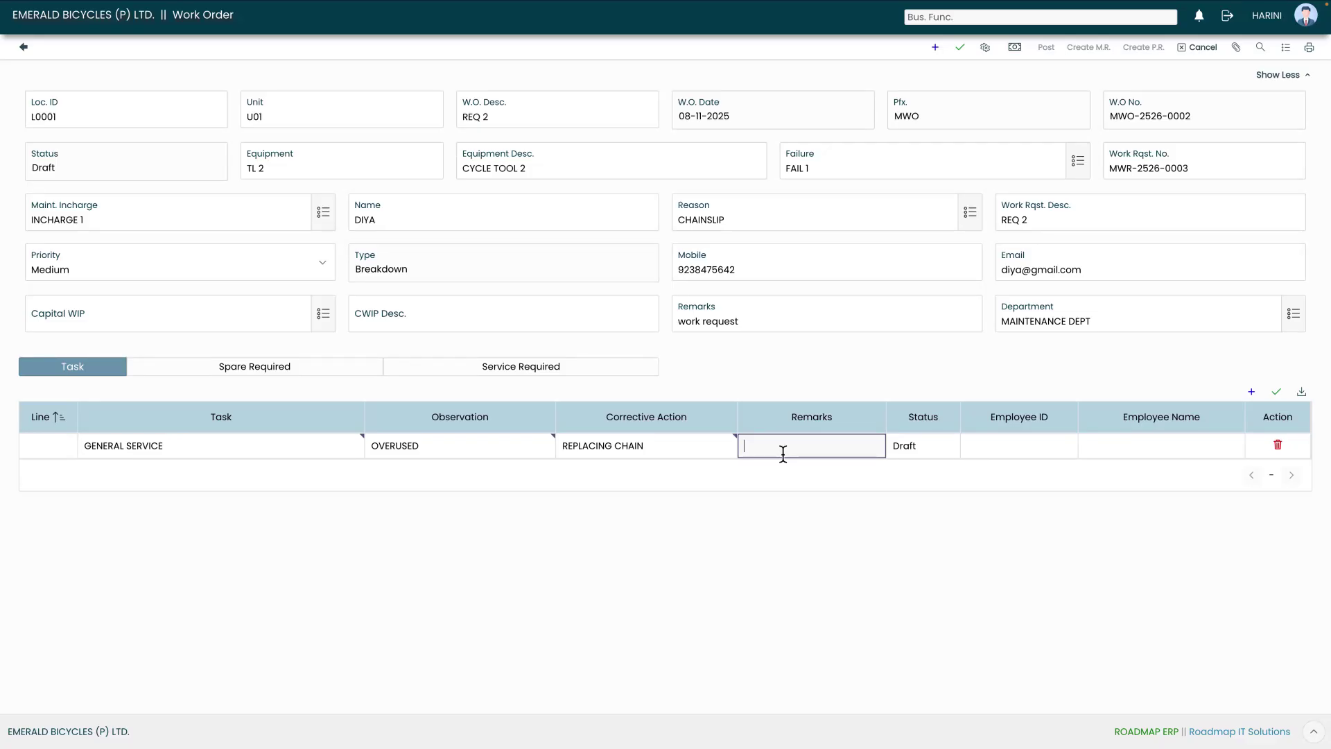
text(CORRECTED)
Assign the sixth employee in the employee list to the GENERAL SERVICE task and save the task line
click(934, 446)
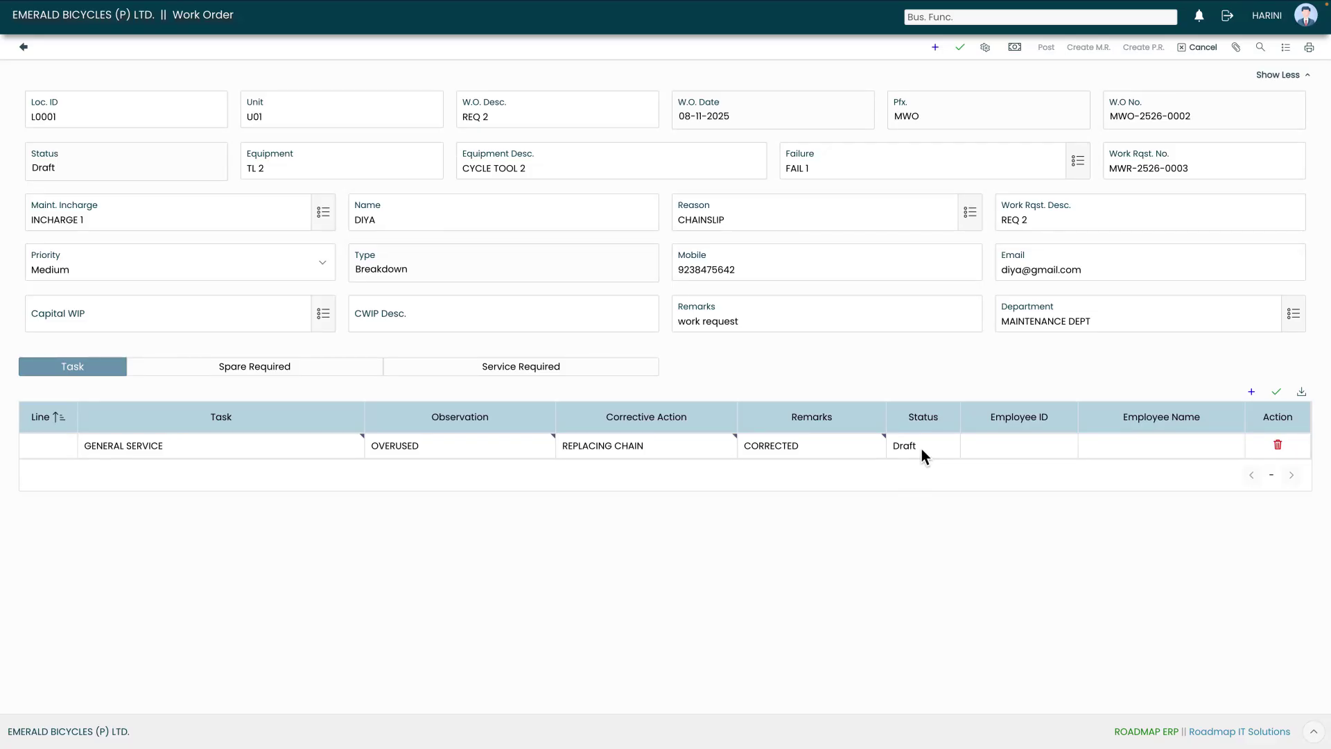
click(1002, 449)
click(1069, 446)
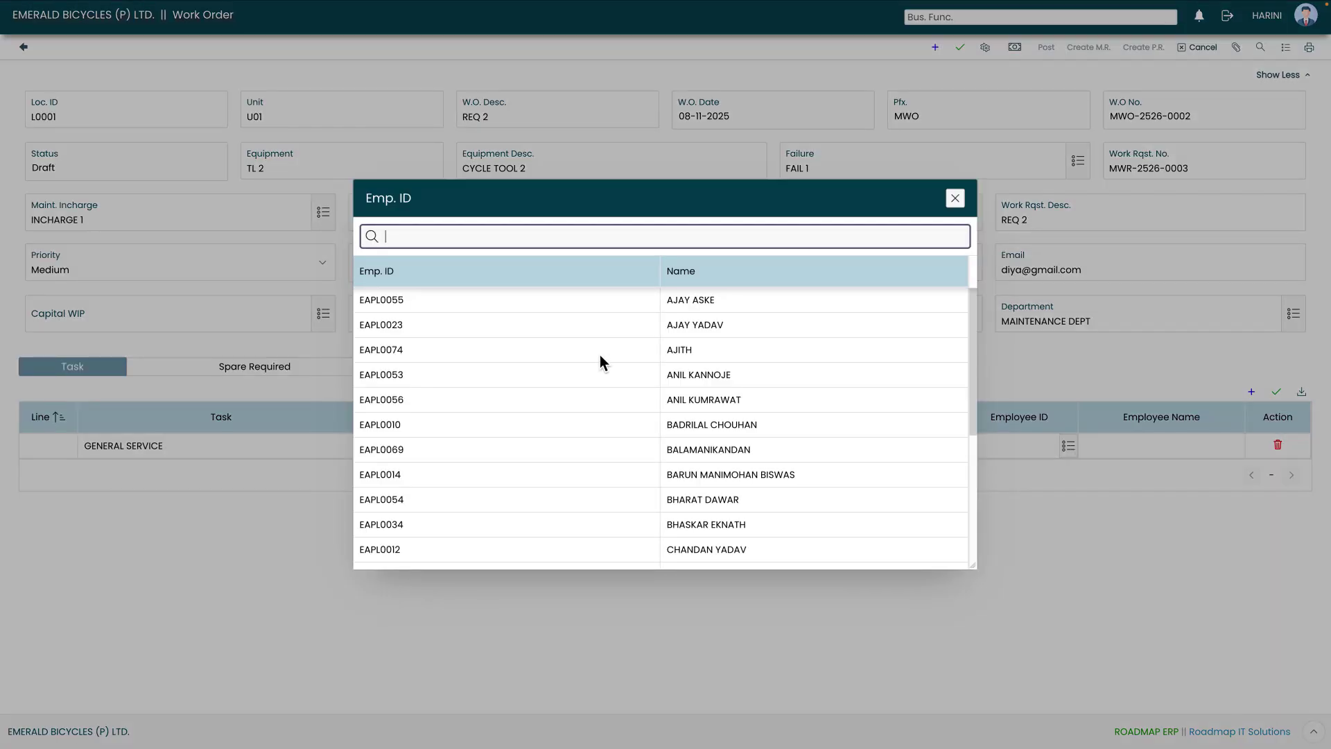
click(593, 430)
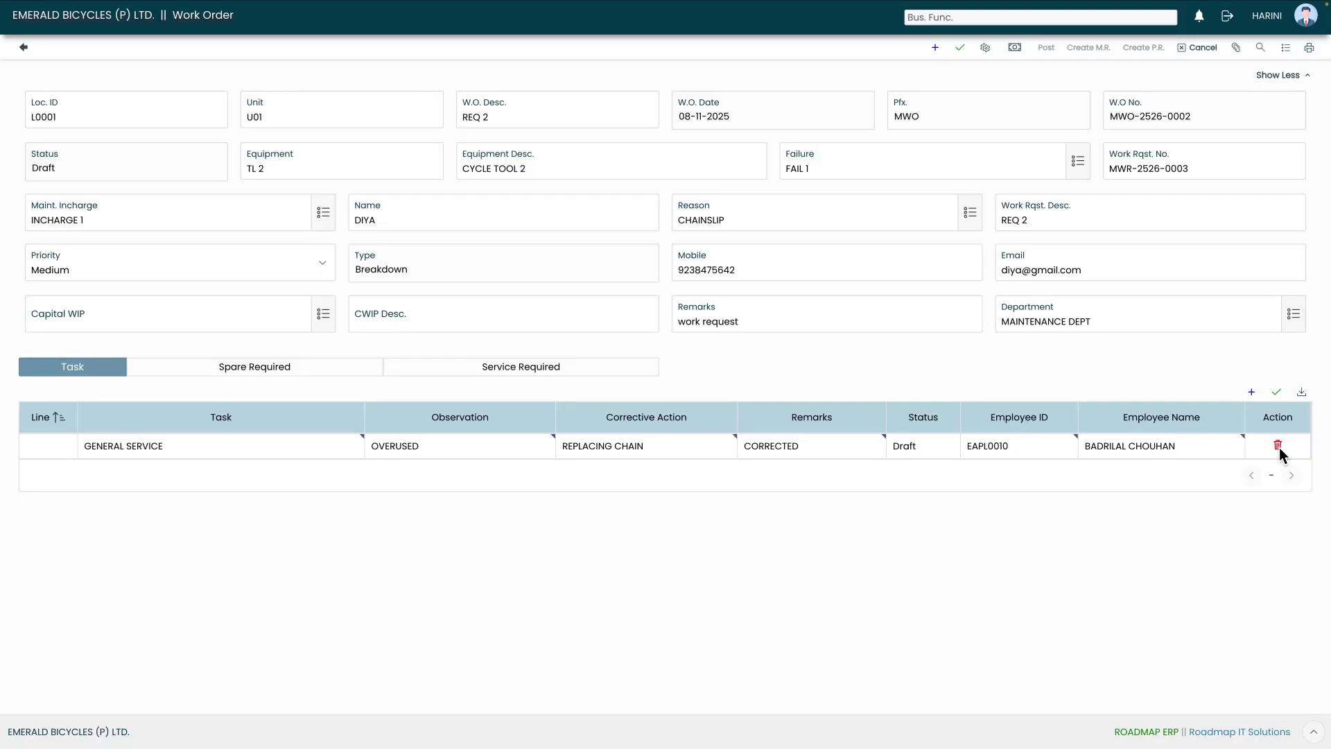
click(1287, 396)
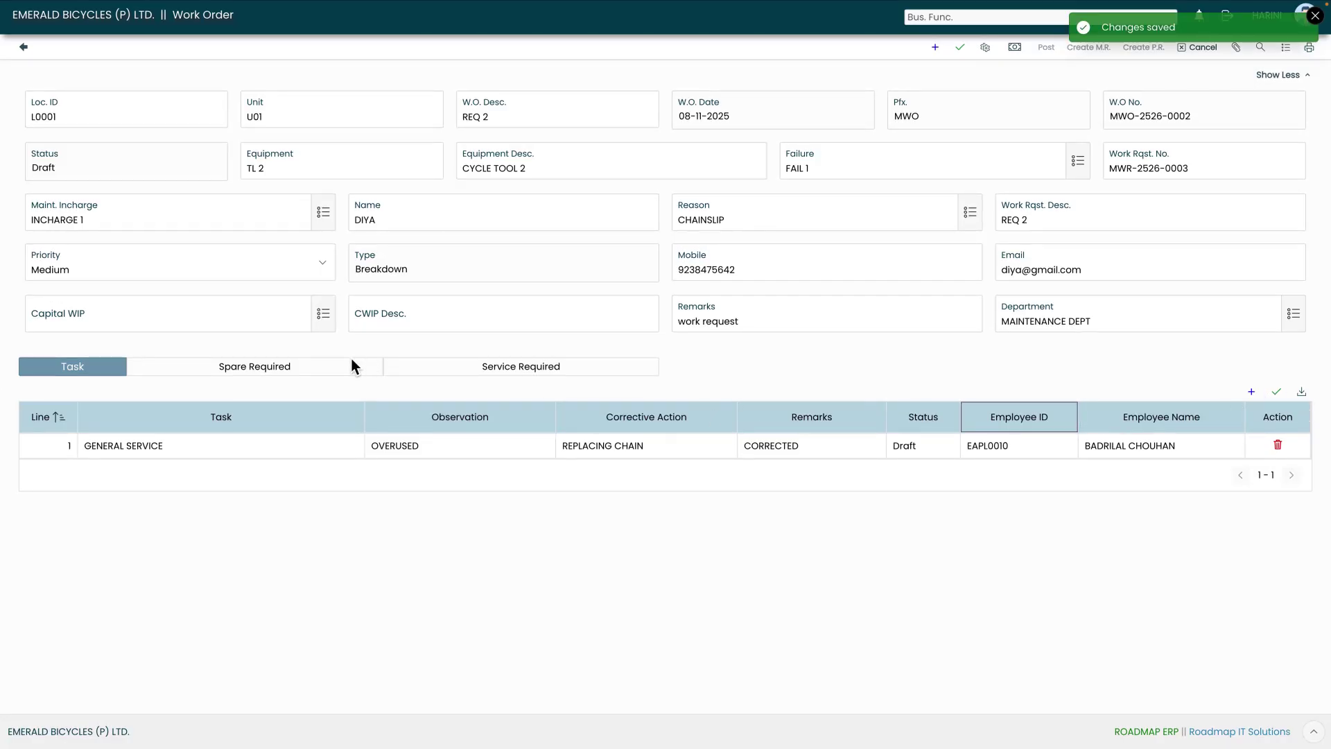
View the work order's spare and service requirement lists, and return to its task list
click(269, 373)
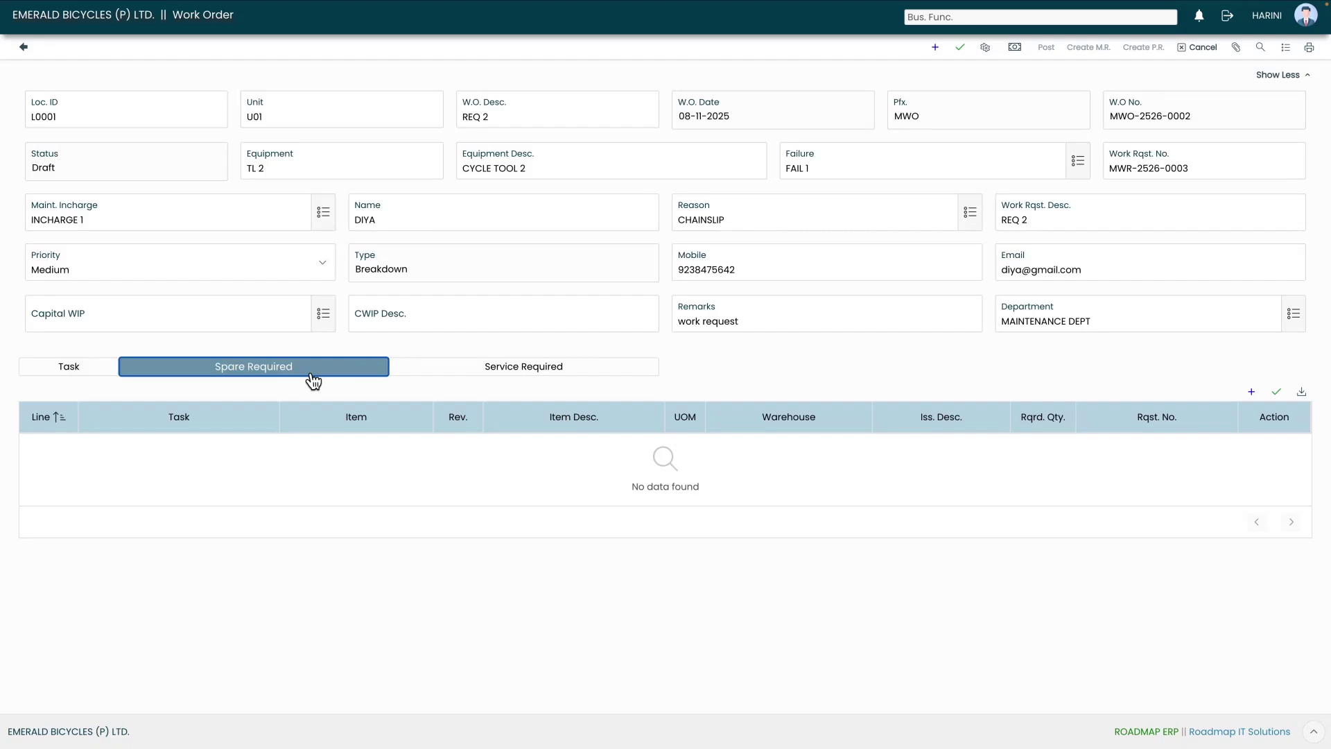
click(531, 373)
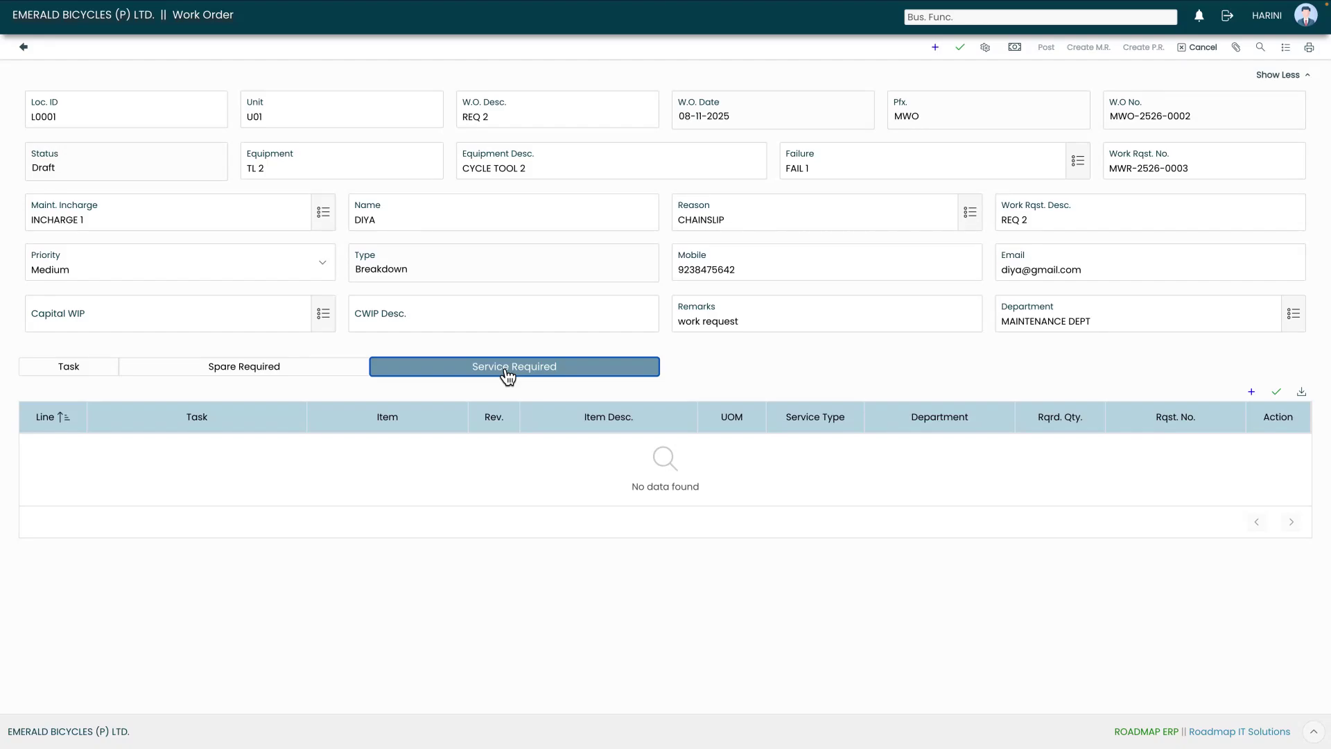
click(221, 372)
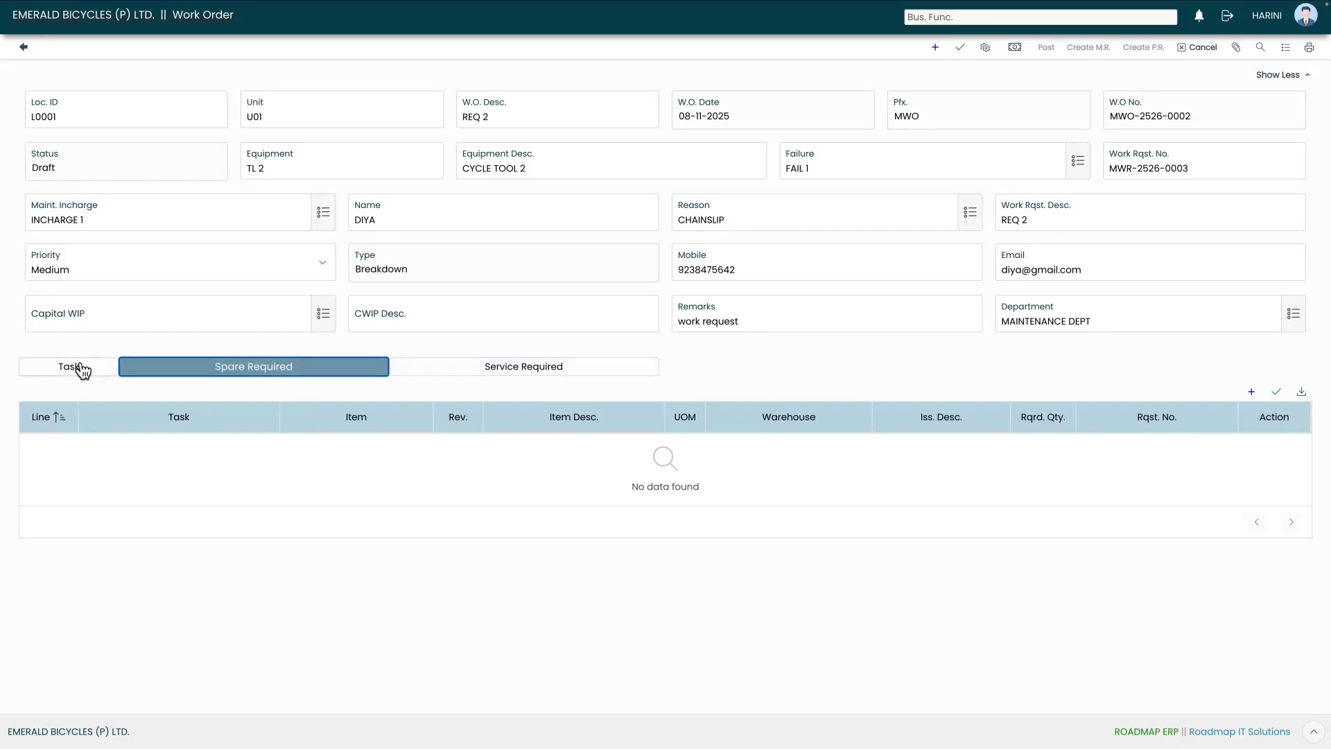
click(79, 371)
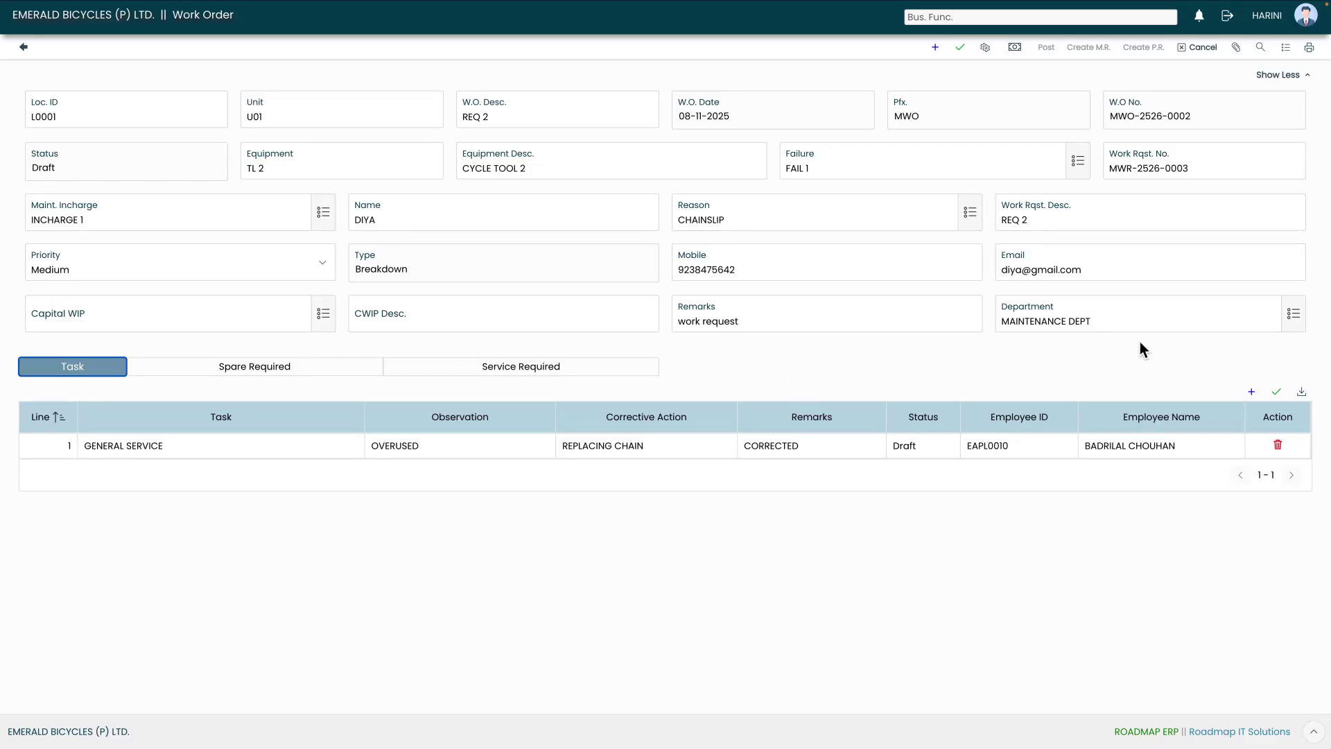
Save the work order and post it, forwarding it for review with MEDIUM priority and the message FORWARD FOR REVIEW
click(1282, 74)
click(960, 46)
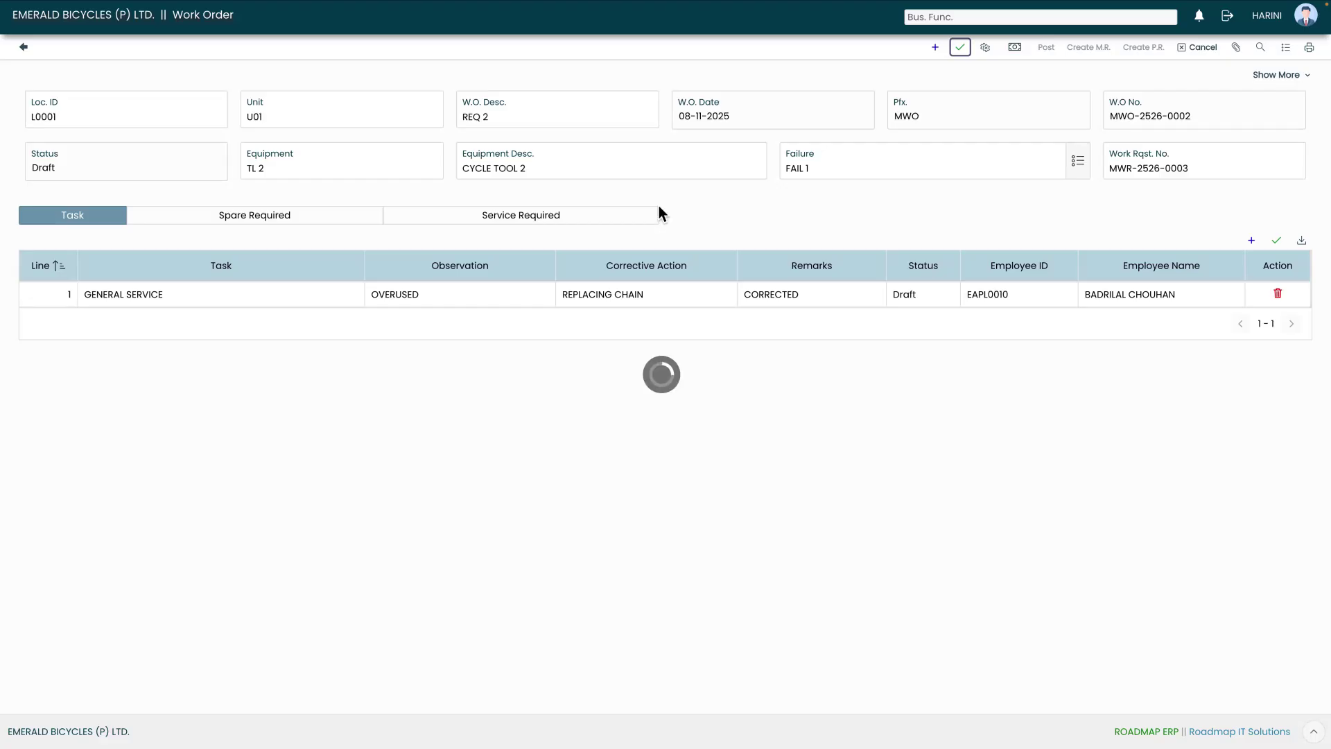
click(1047, 51)
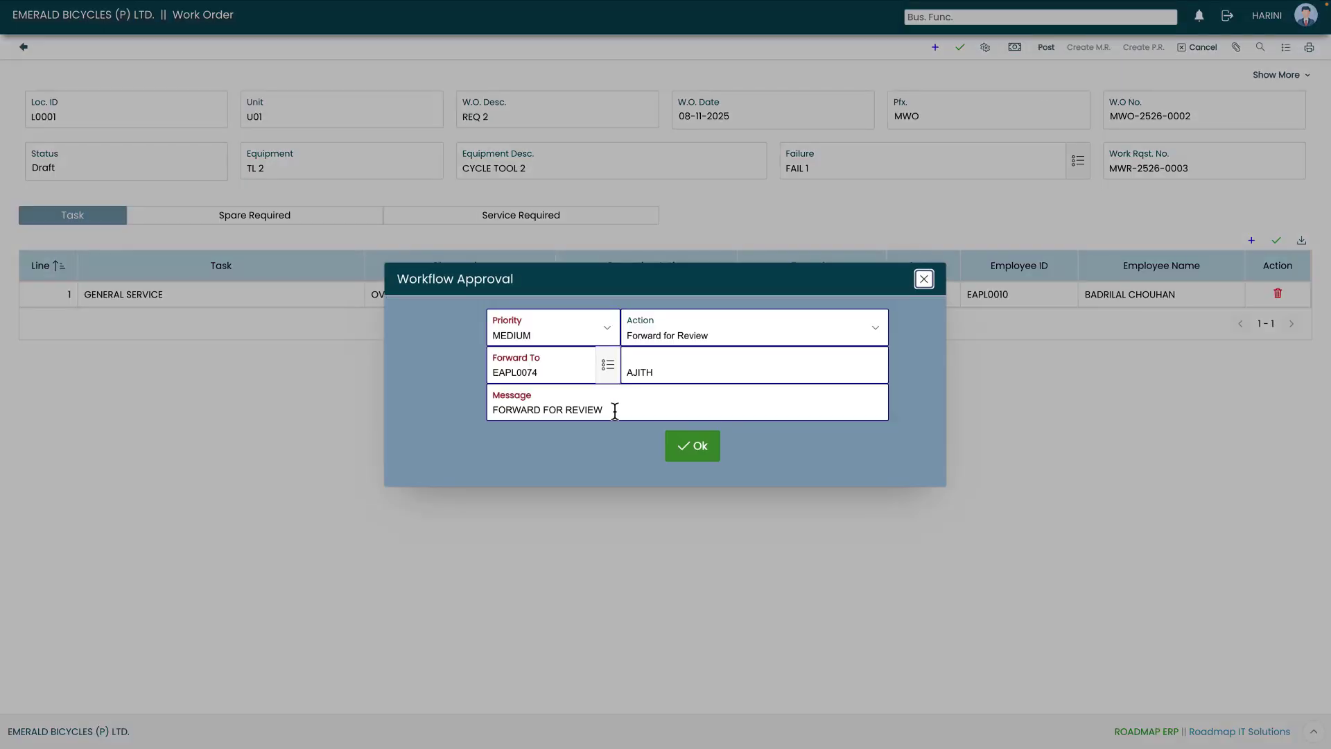
click(695, 449)
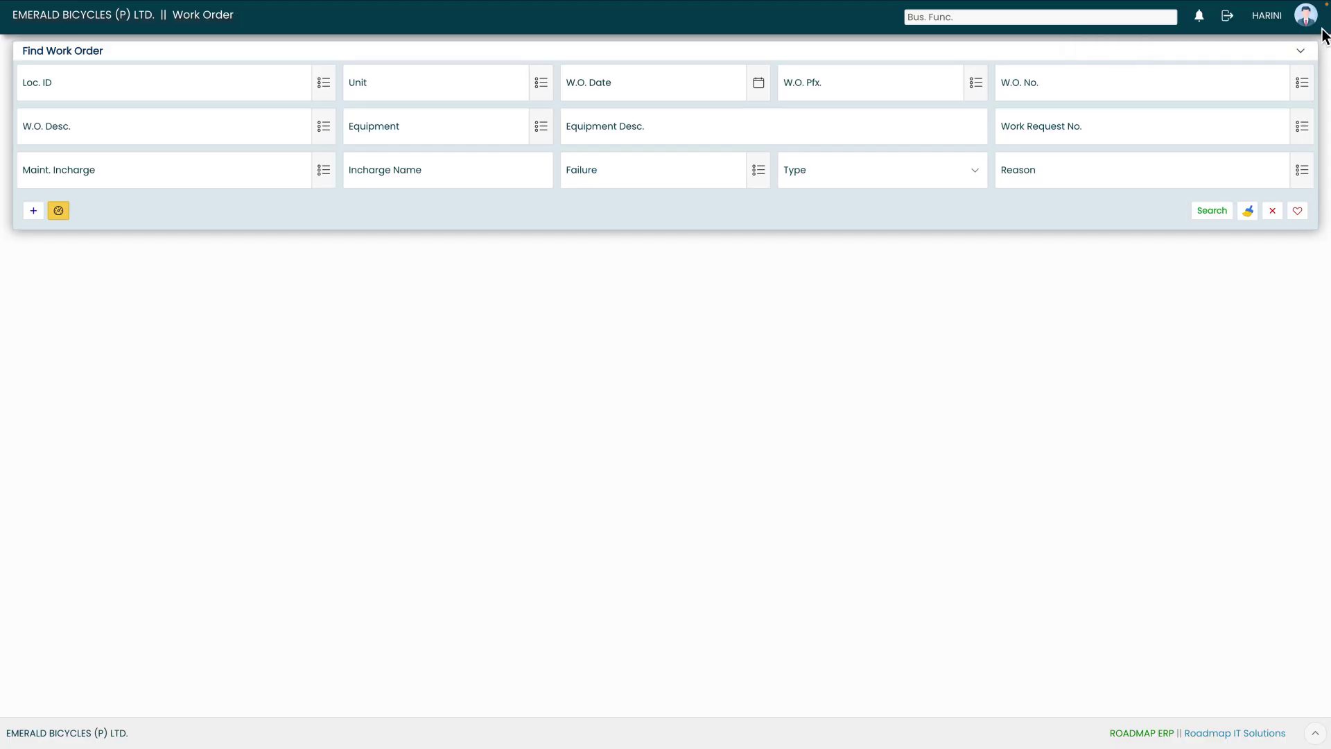
Sign out of the requestor's account and sign in as the reviewing supervisor with the username and account password
click(1319, 22)
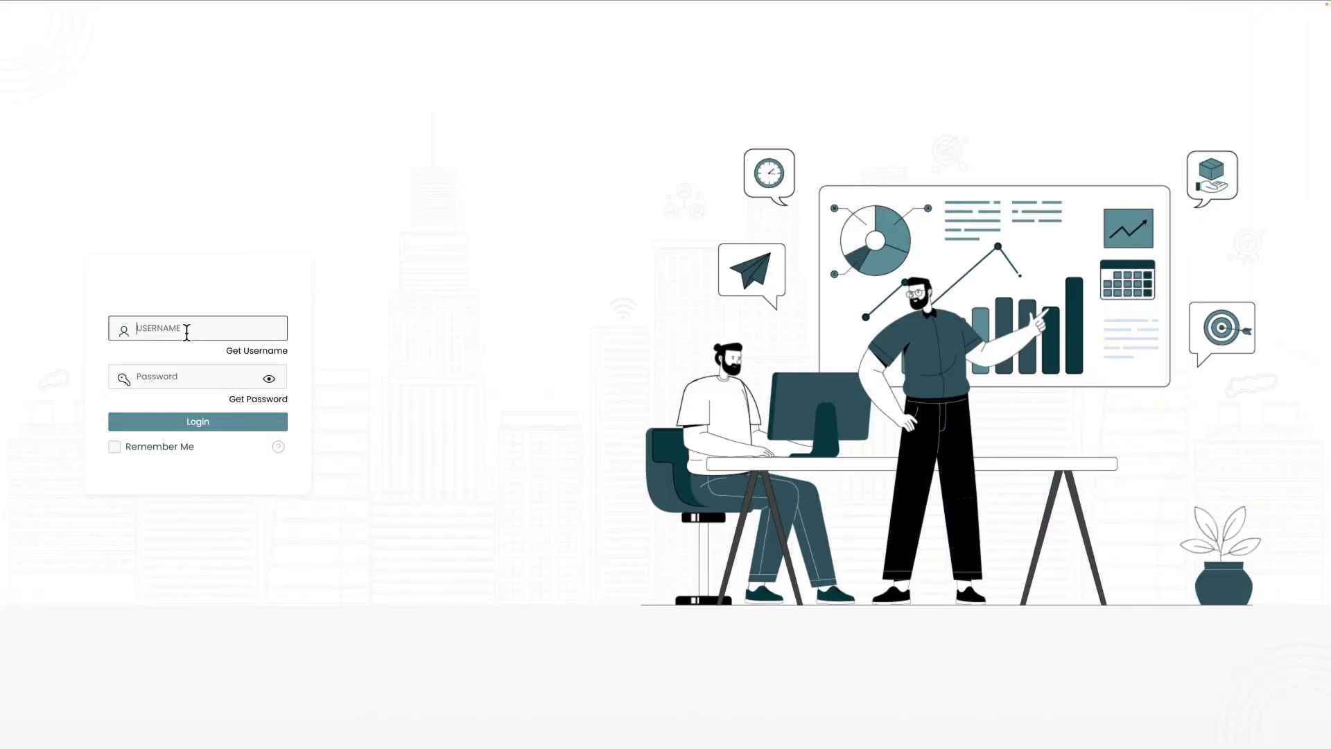
text(EBPLMNTSUPR)
key(Tab)
text(•••••••••)
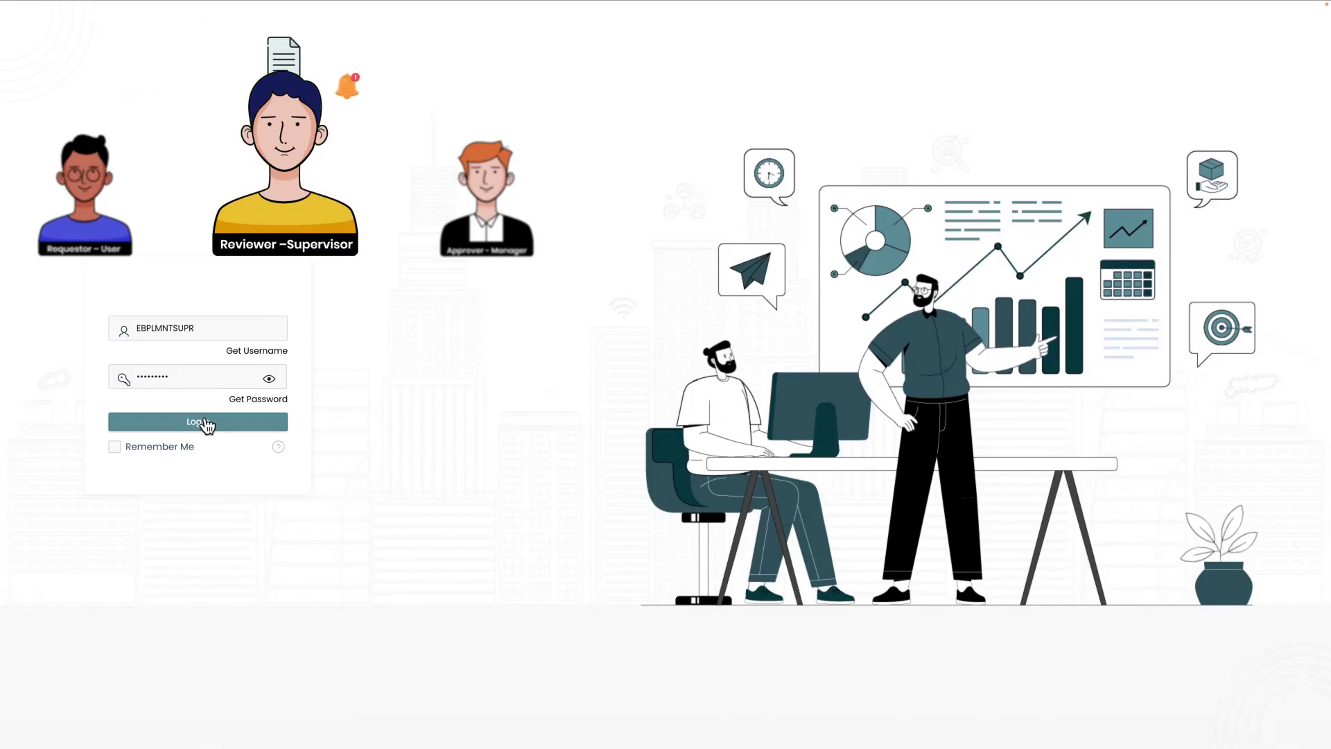
key(Return)
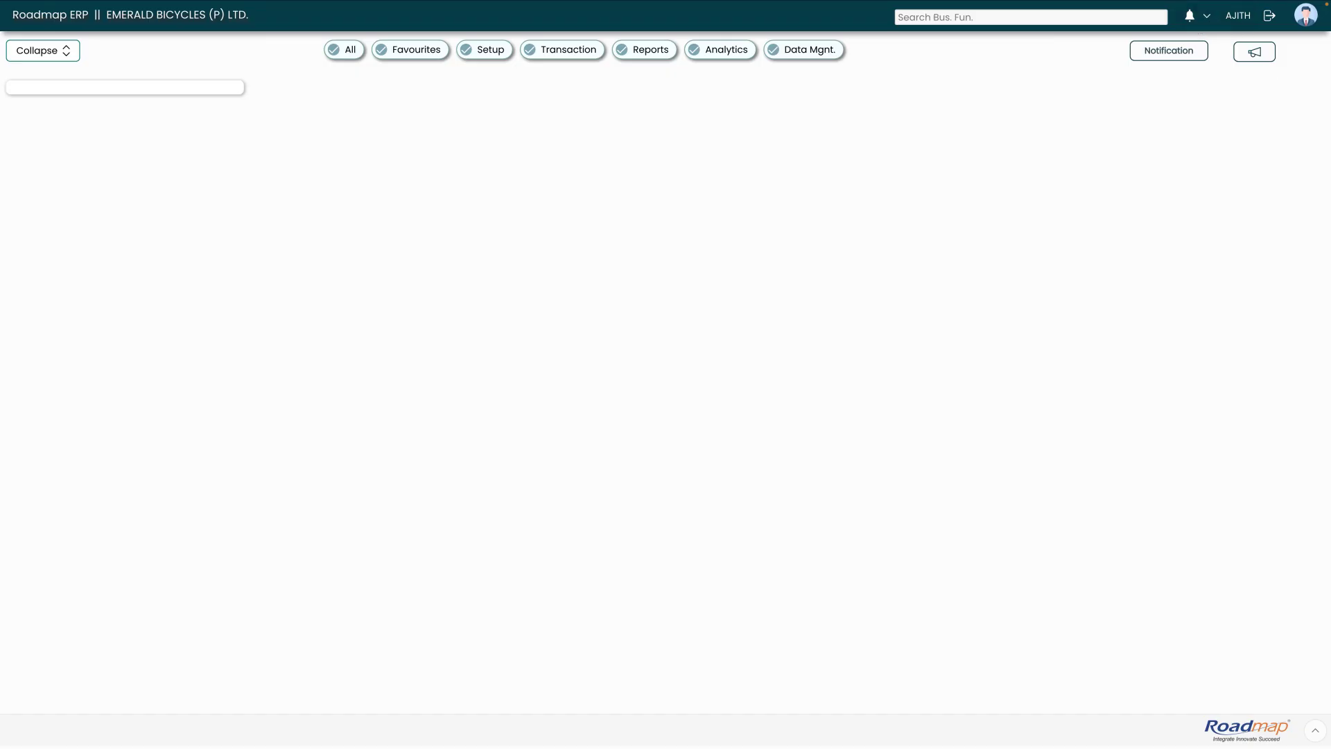
Open the pending maintenance work order from the supervisor's approval notifications and forward it with the message REVIEW & FORWARD FOR APPROVE
click(1190, 17)
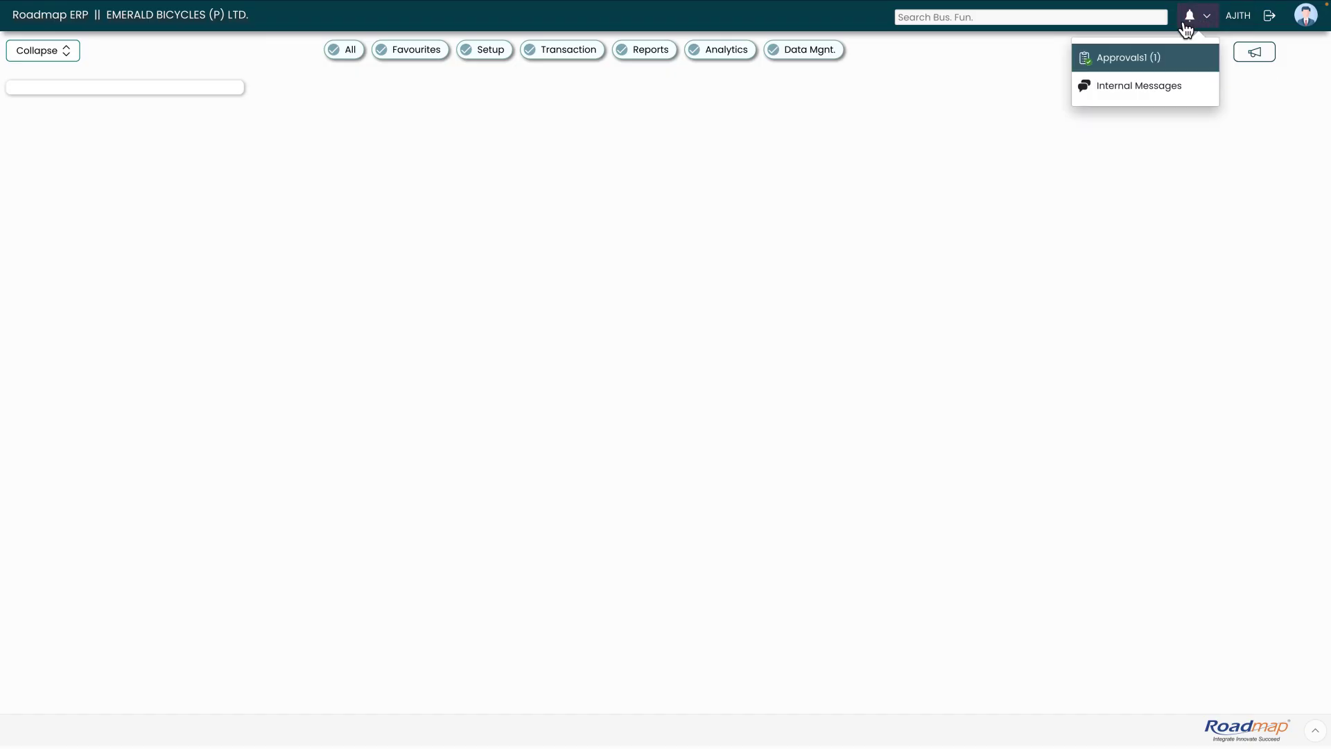
click(1143, 61)
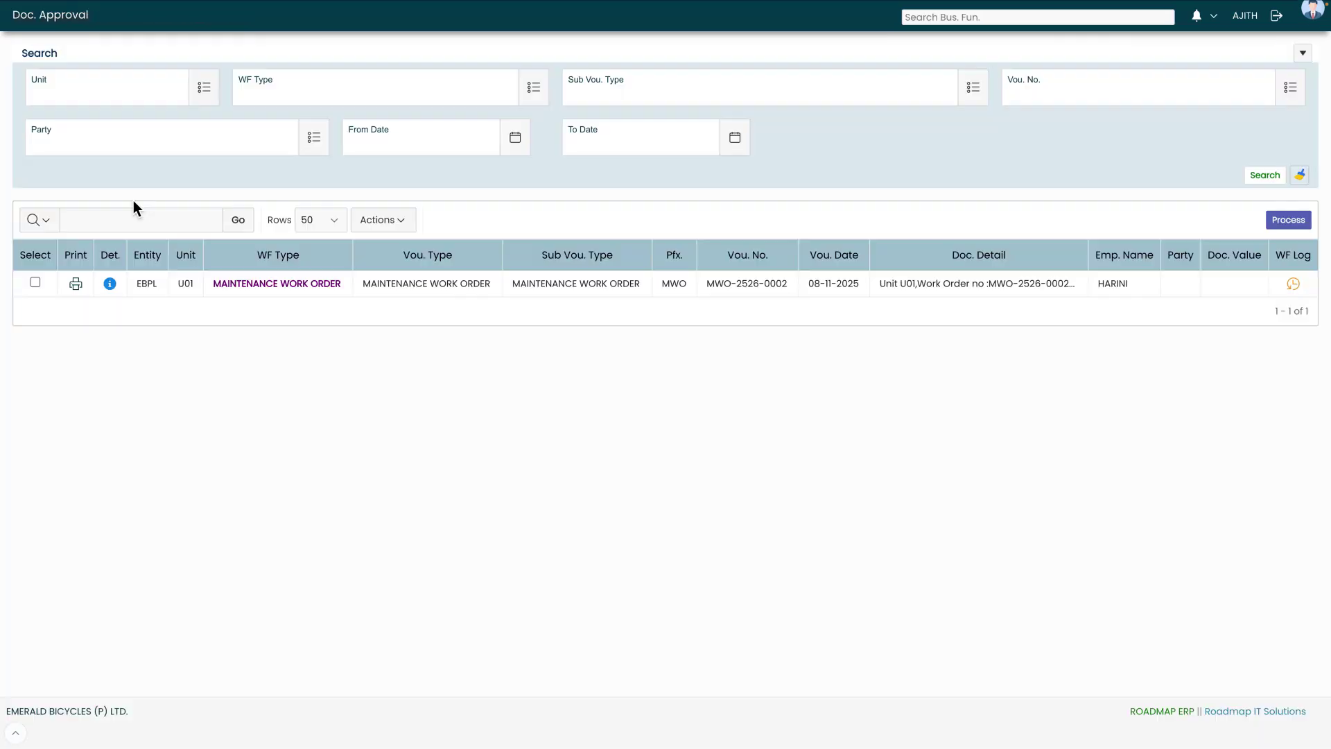
click(110, 284)
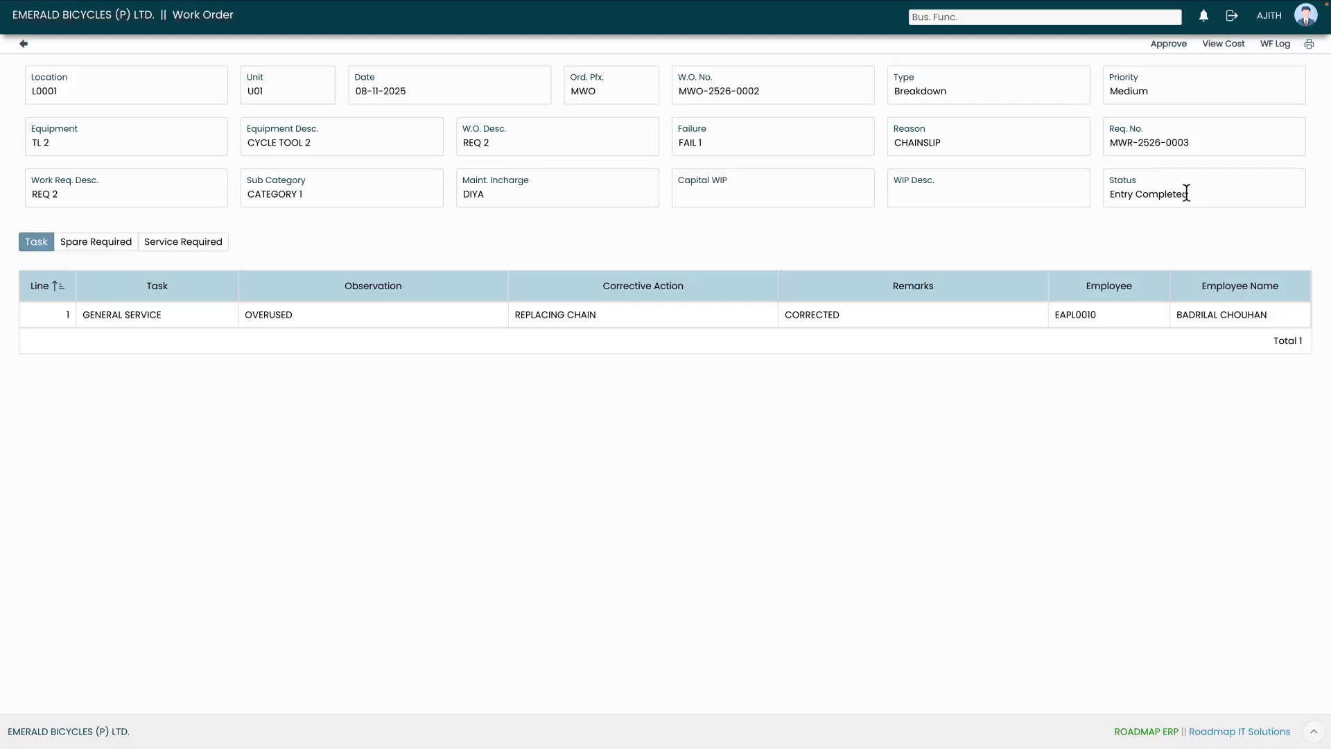
click(1167, 47)
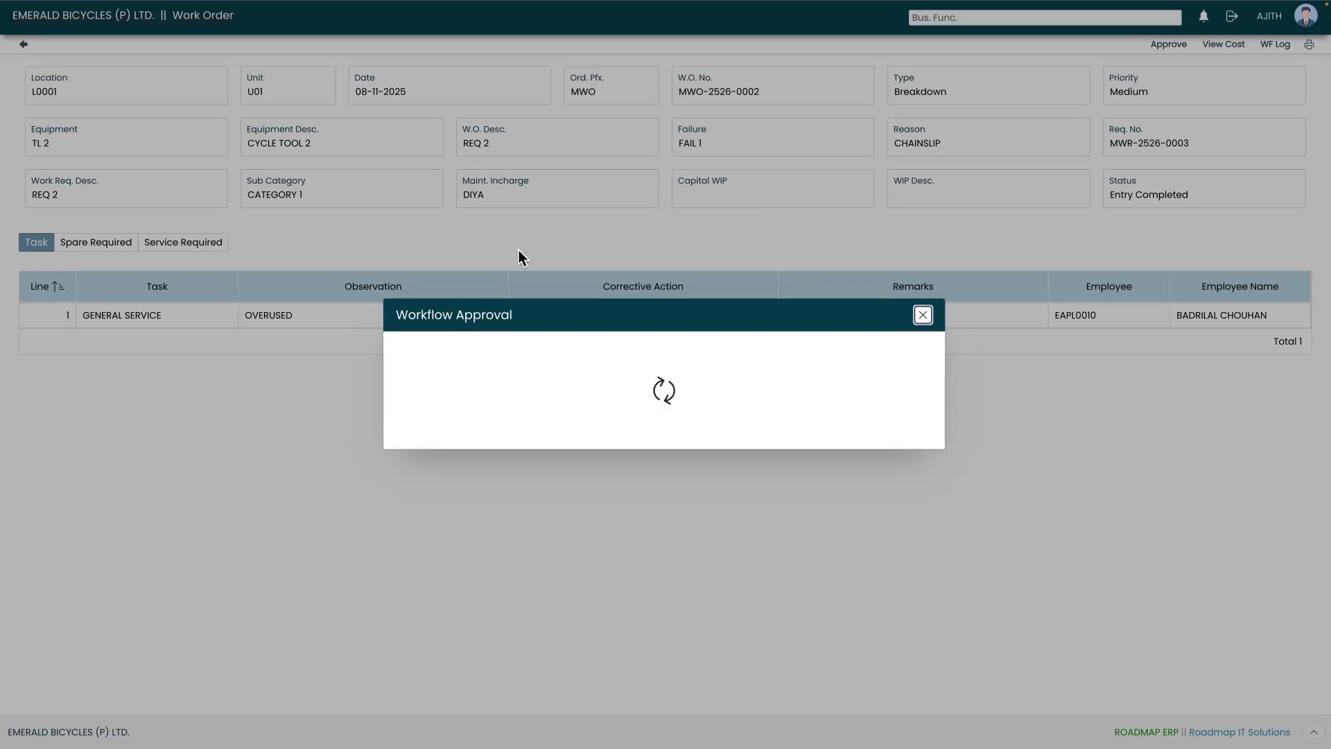
click(650, 464)
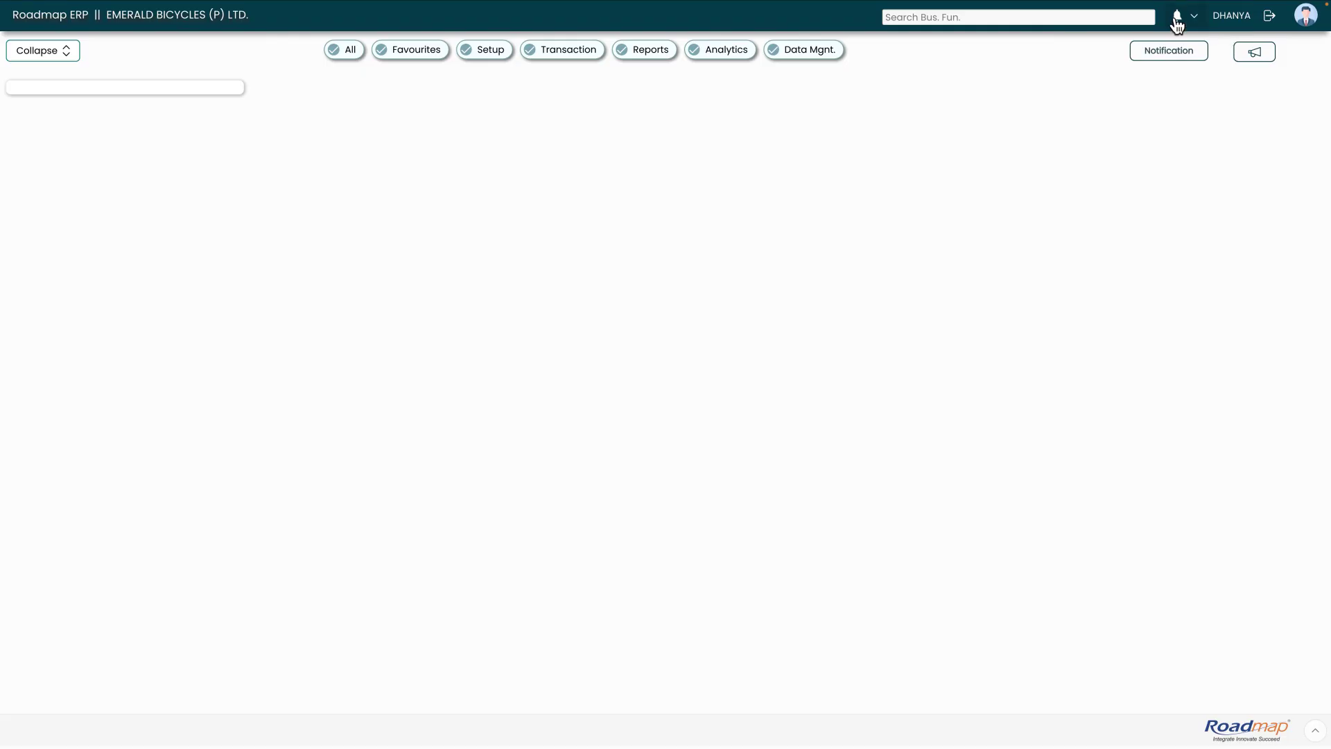
Approve the pending maintenance work order from the manager's approval notifications with the message APPROVE, and sign out
click(1177, 18)
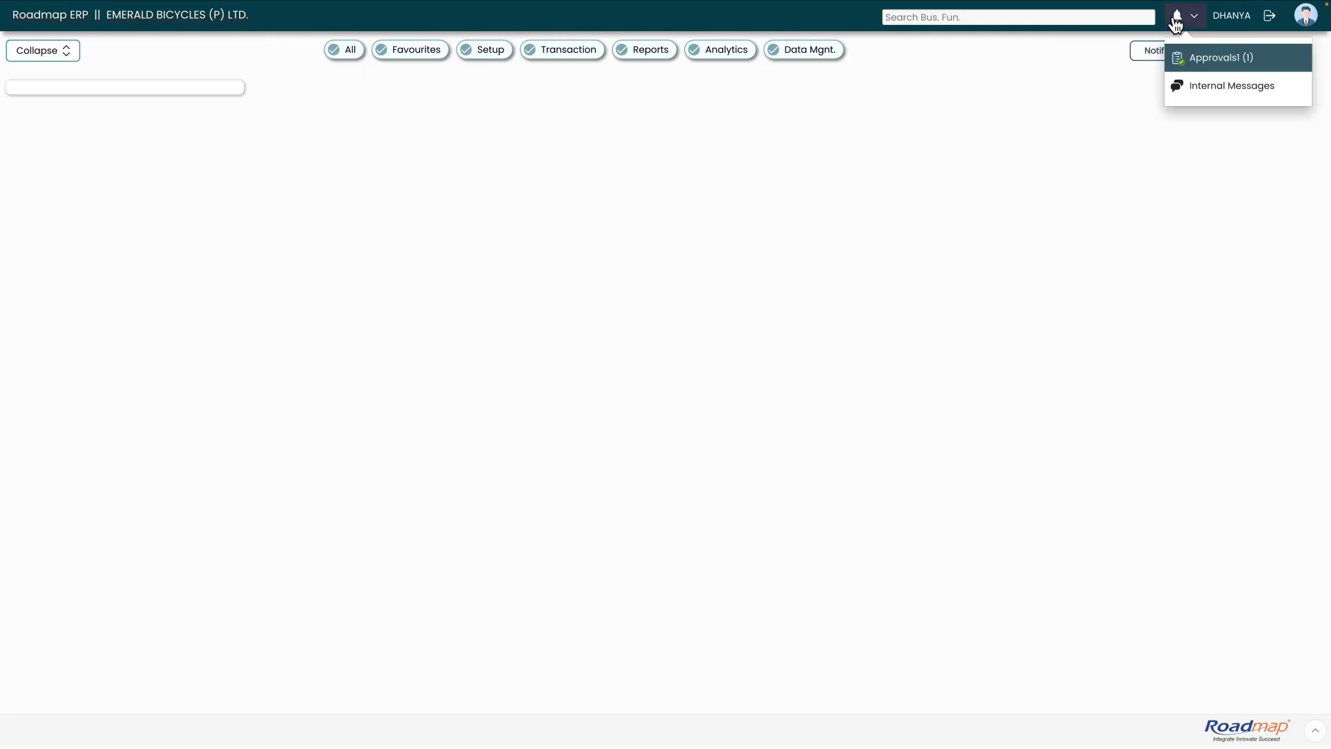
click(1229, 61)
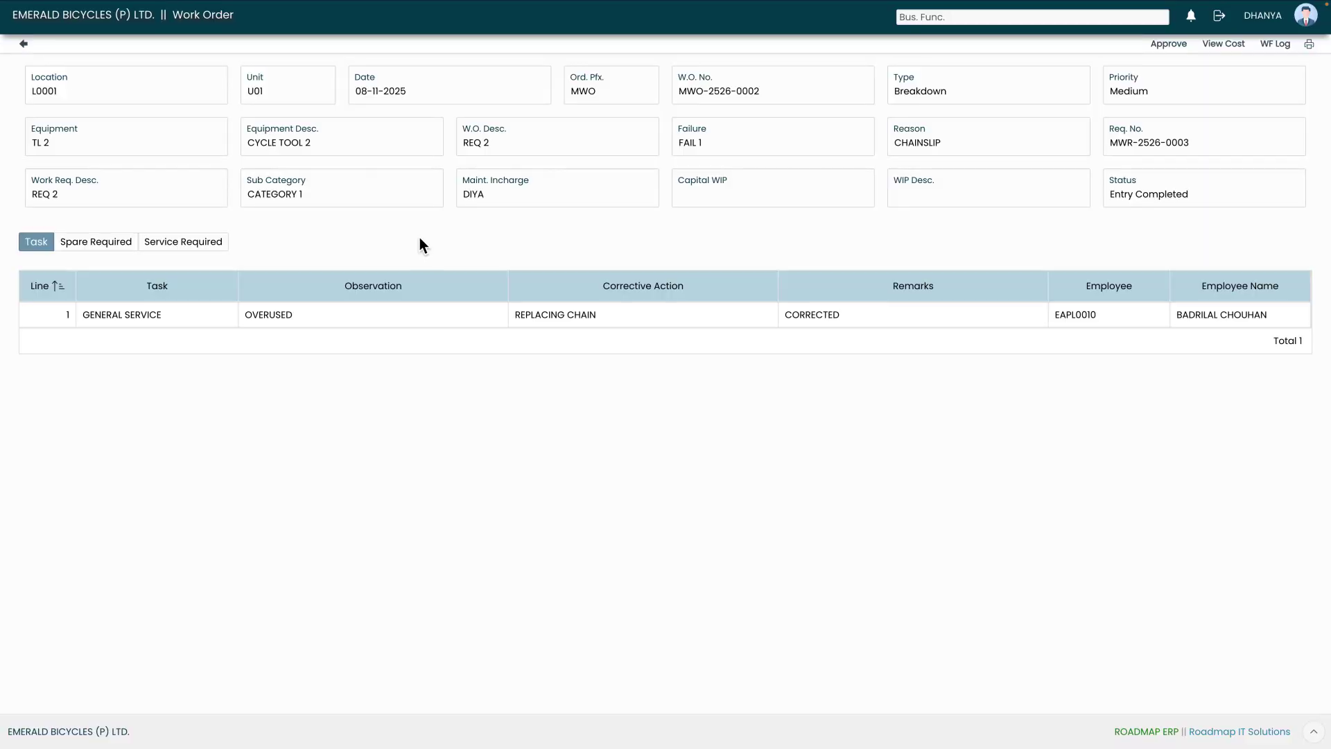
click(1169, 46)
click(657, 448)
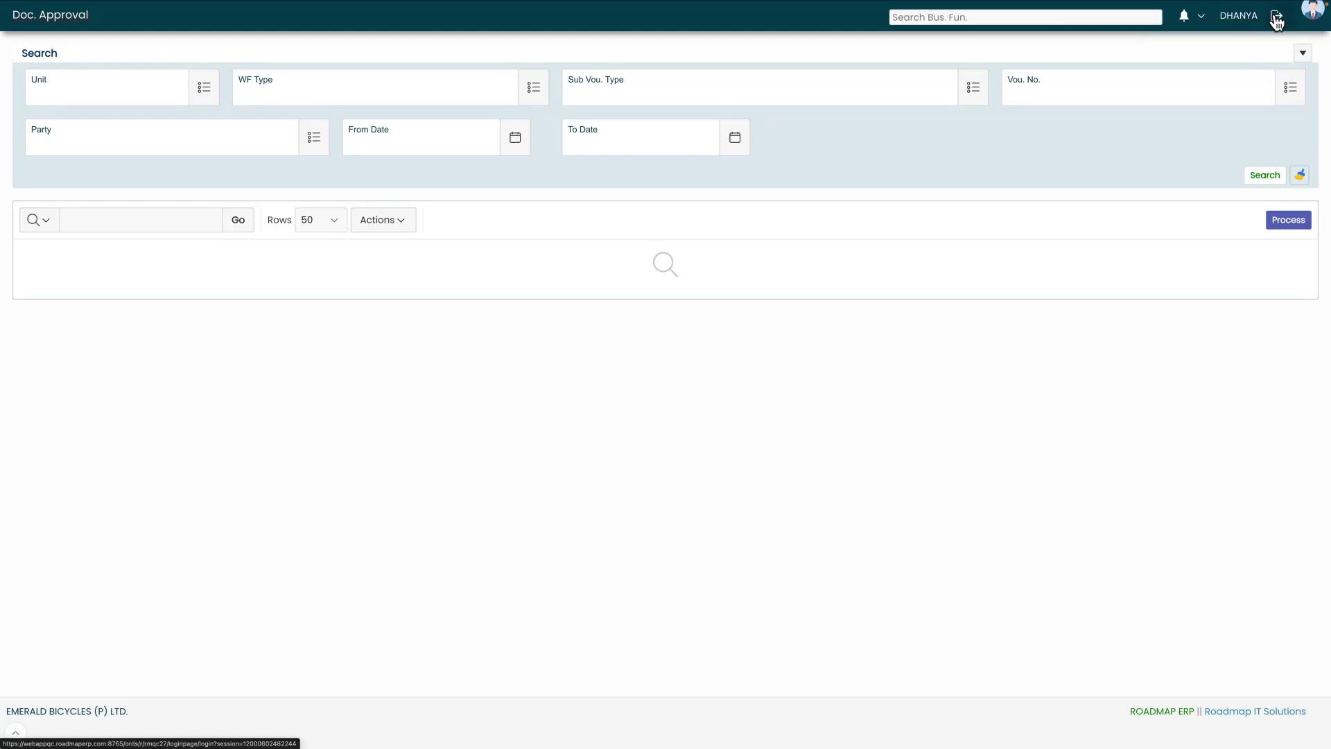
click(1276, 17)
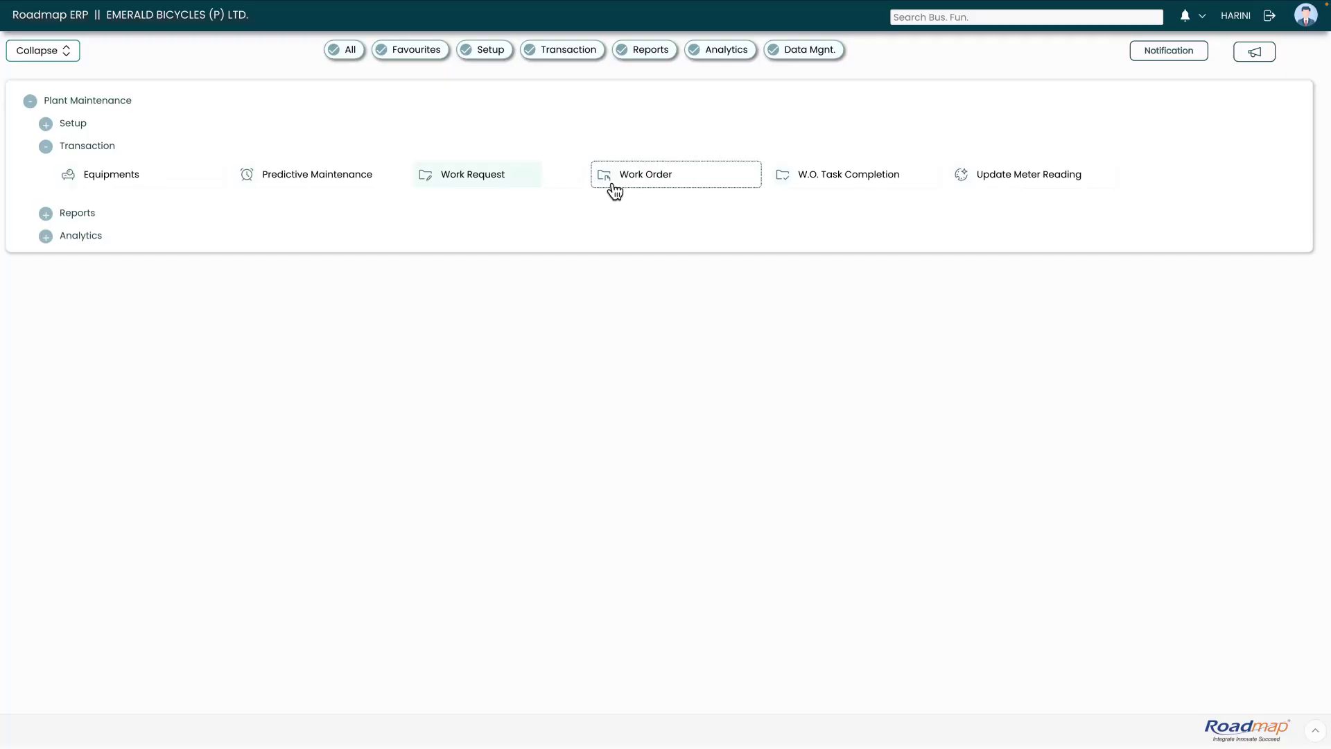
Search the work orders by the second listed work order number from the requestor's account and open the matching record
click(659, 180)
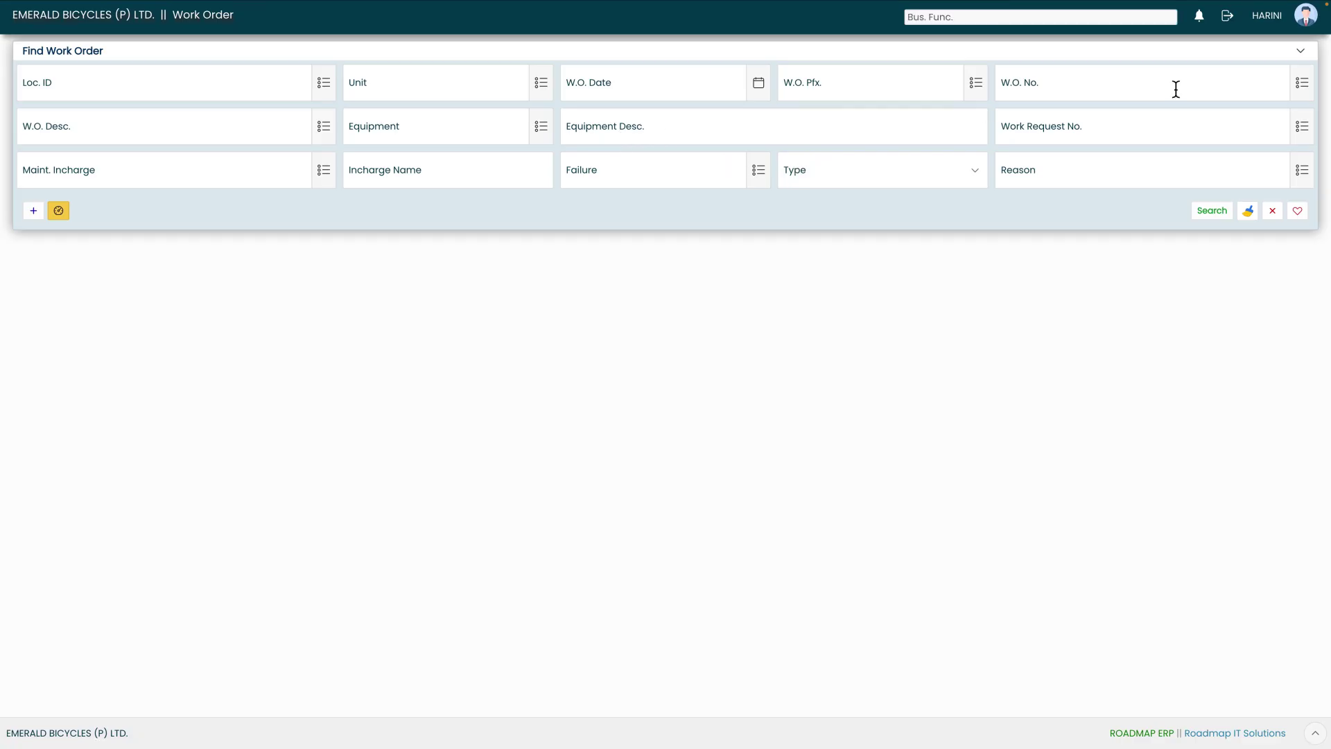
click(1302, 83)
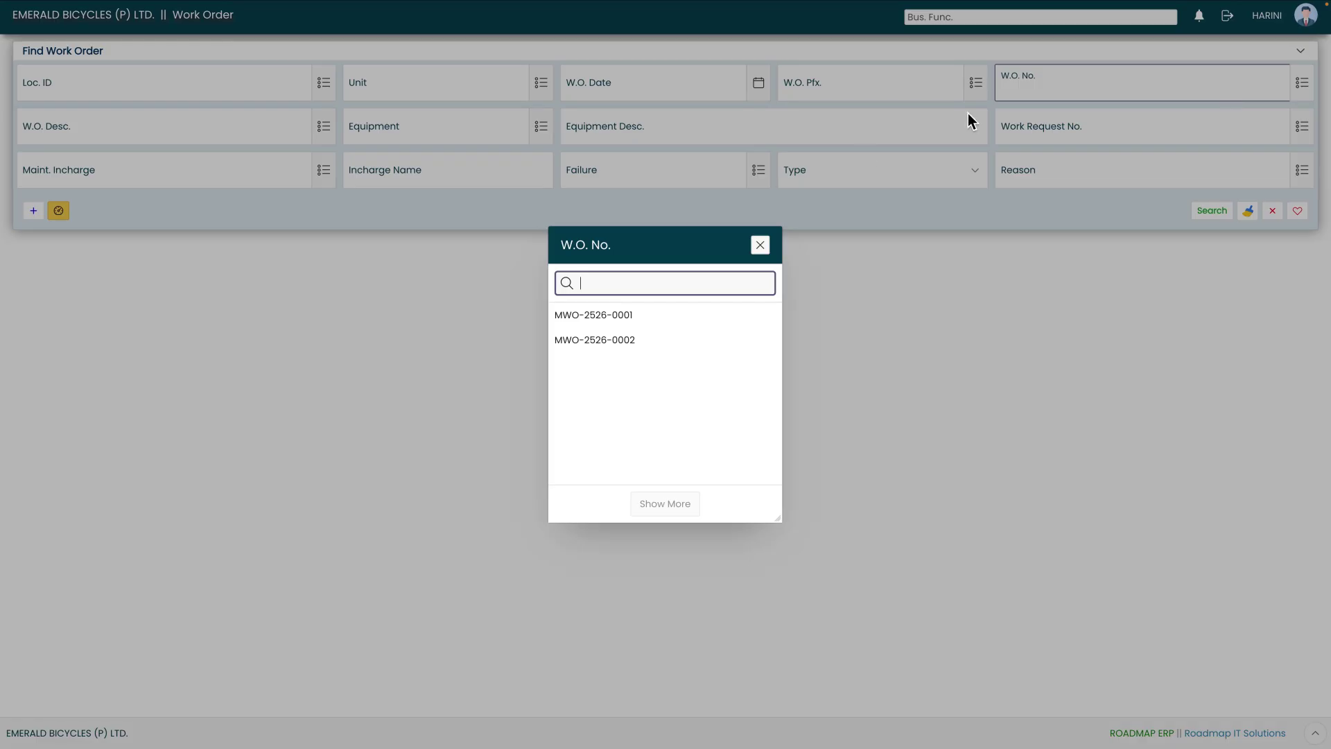
click(654, 342)
click(1210, 212)
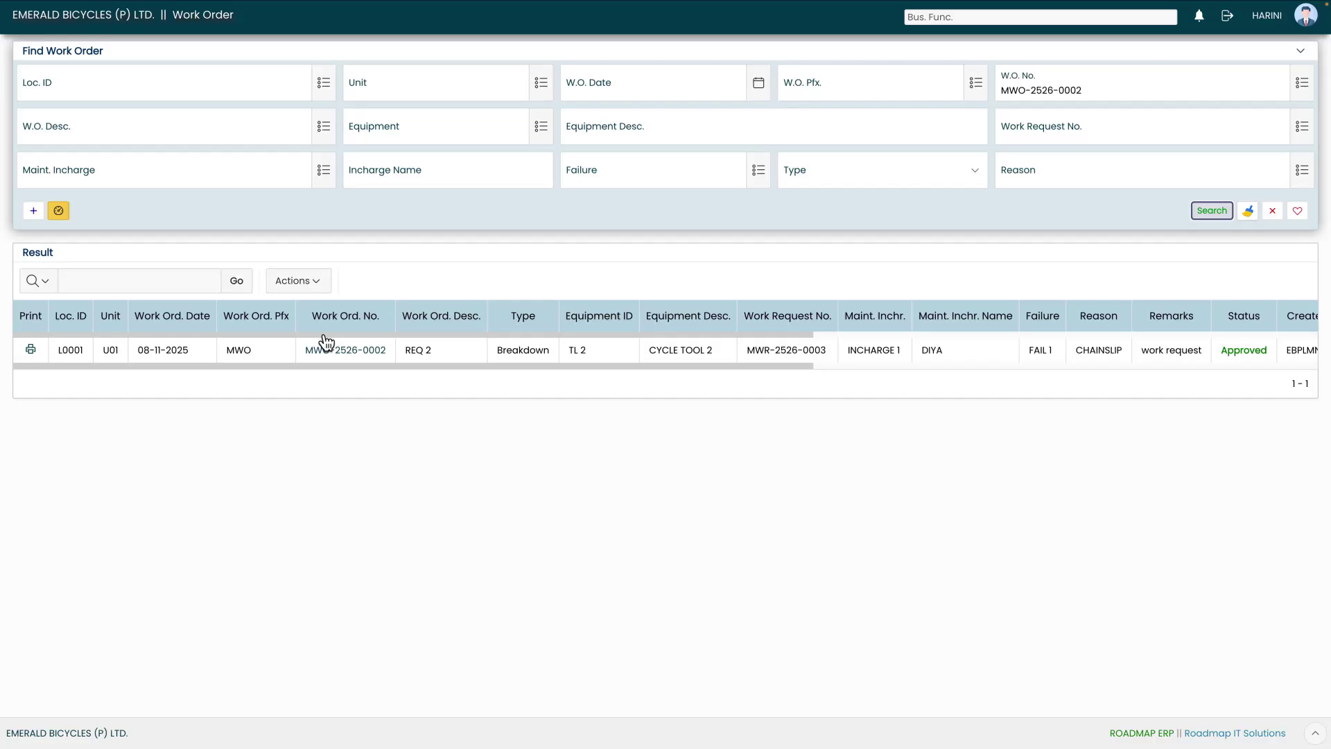
click(371, 351)
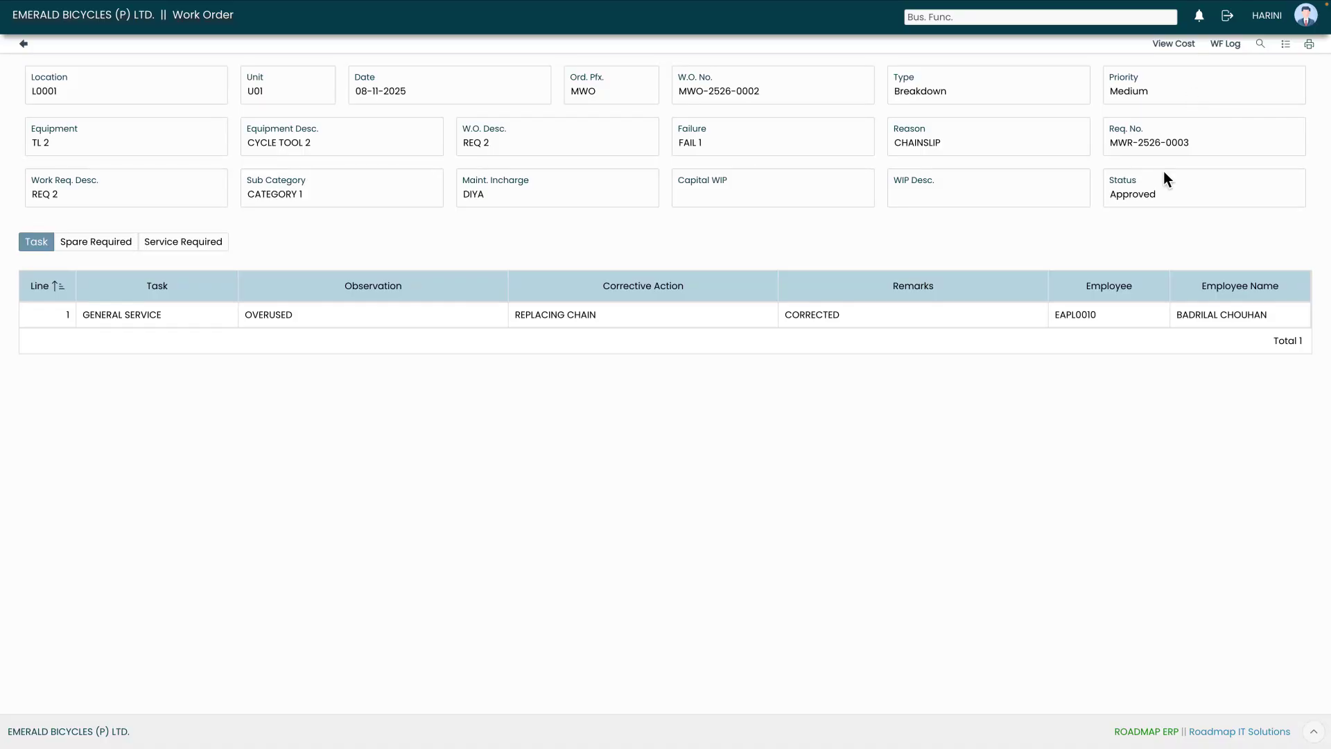
Examine the work order's status and workflow log, and open its printable work order report
drag(1162, 194, 1114, 201)
click(1108, 226)
click(1227, 44)
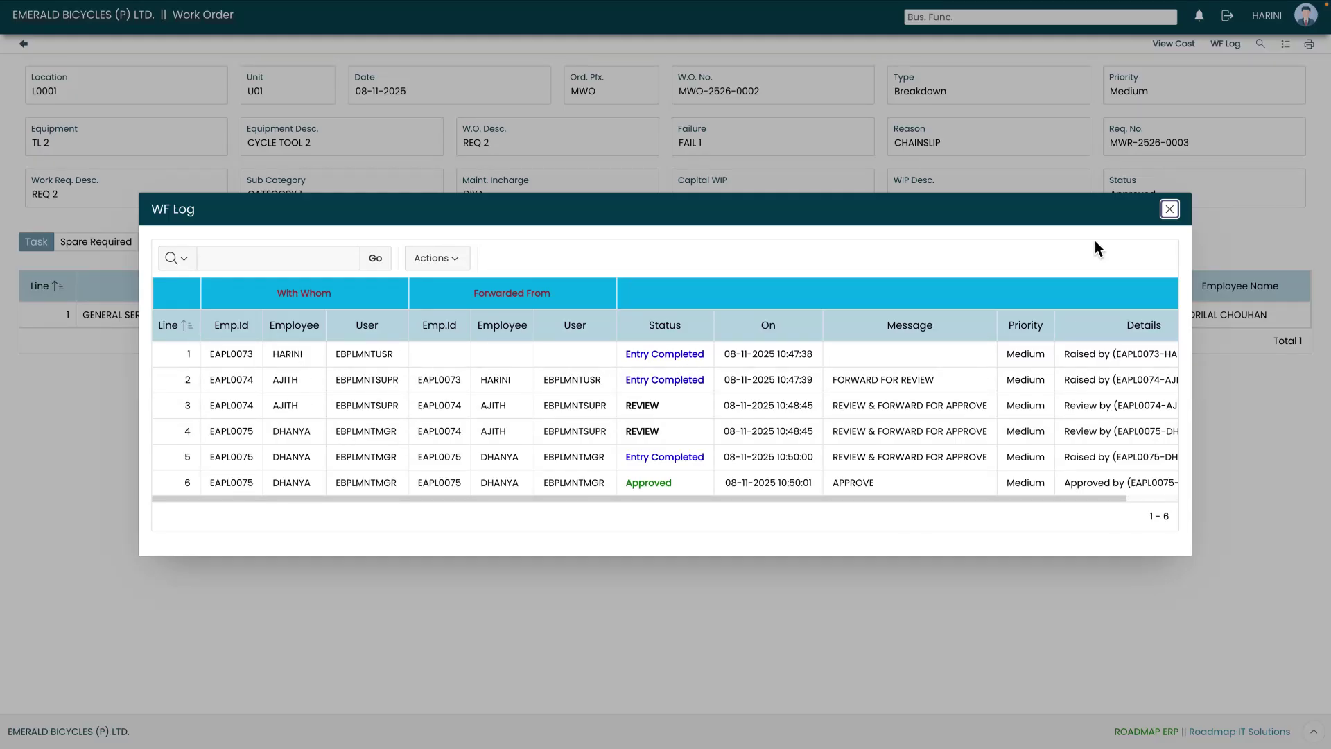
click(1170, 208)
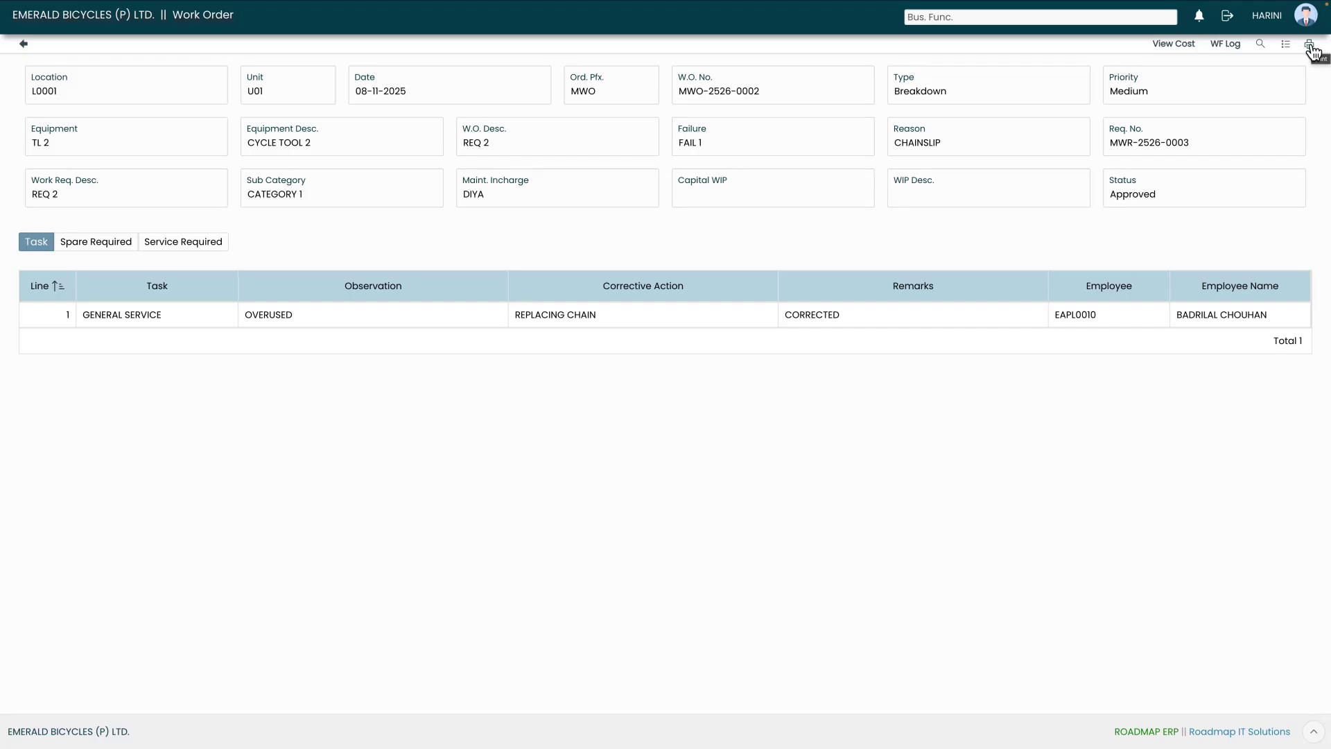
click(1310, 45)
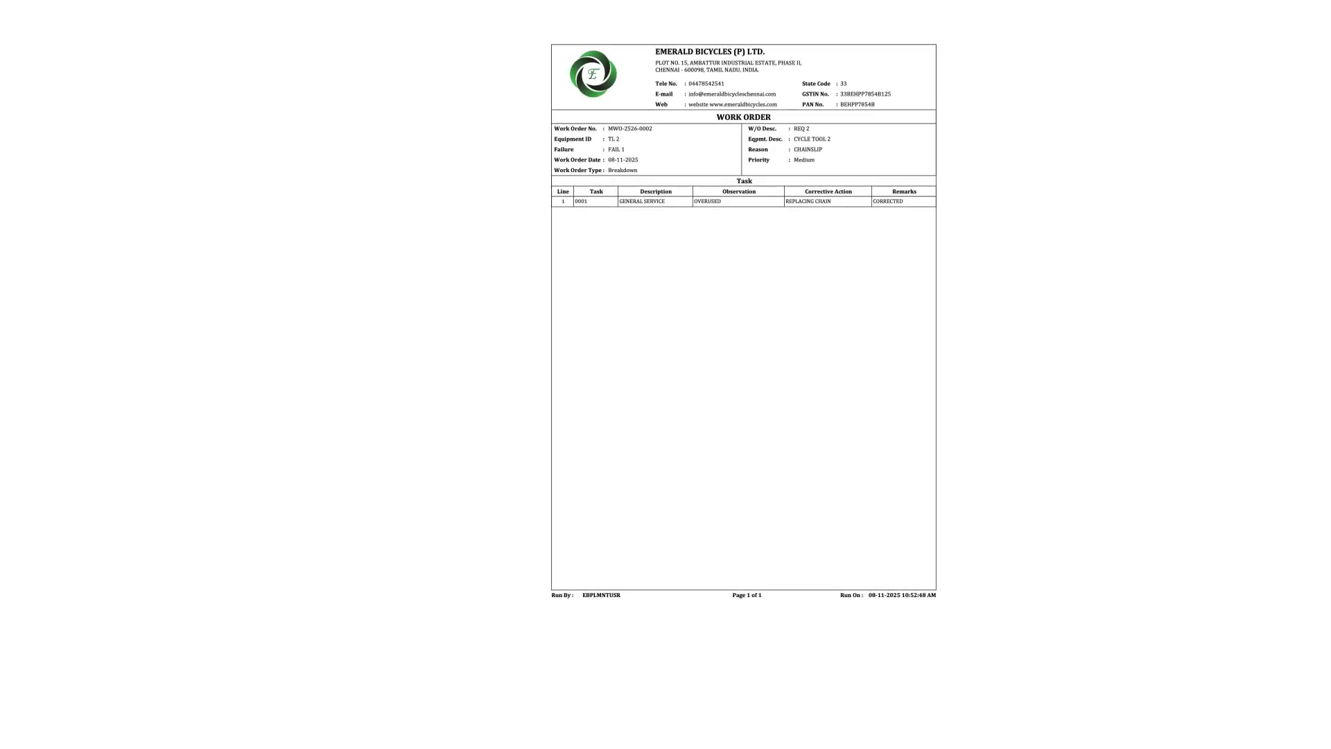